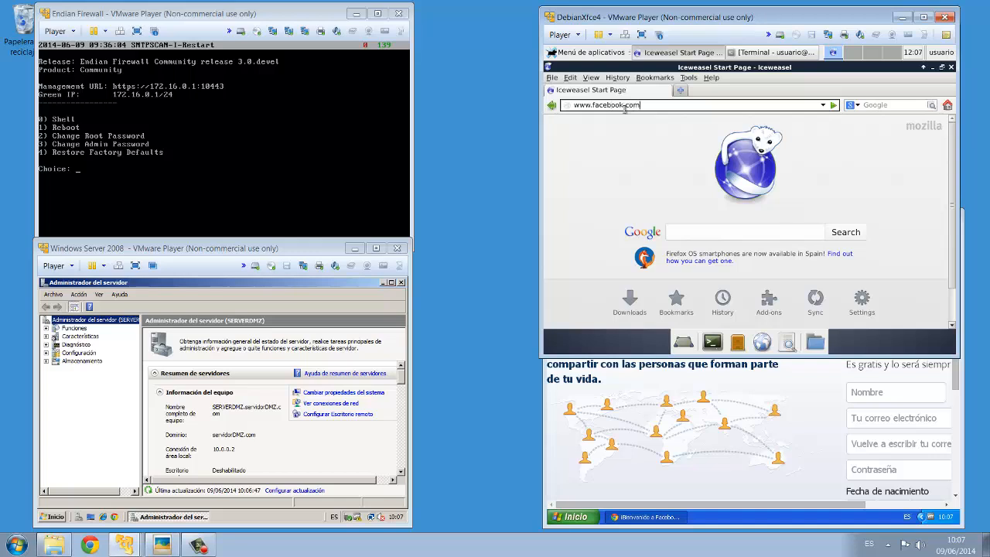
key(Return)
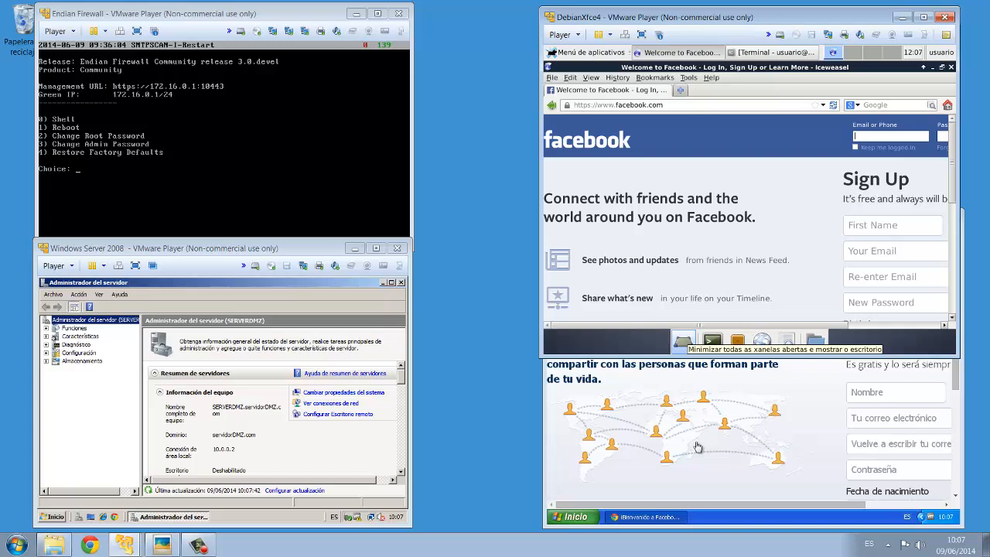
click(680, 91)
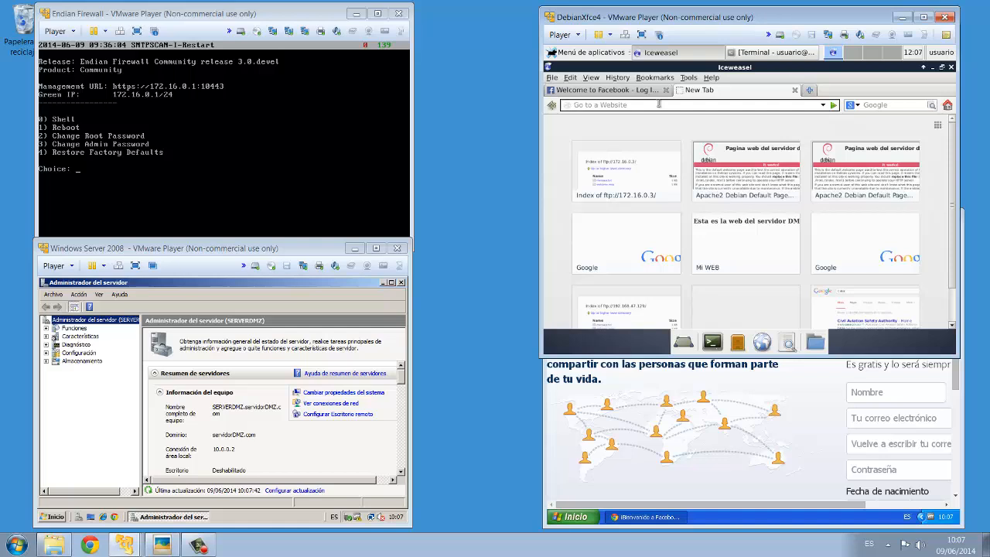
text(172.16.0.3/)
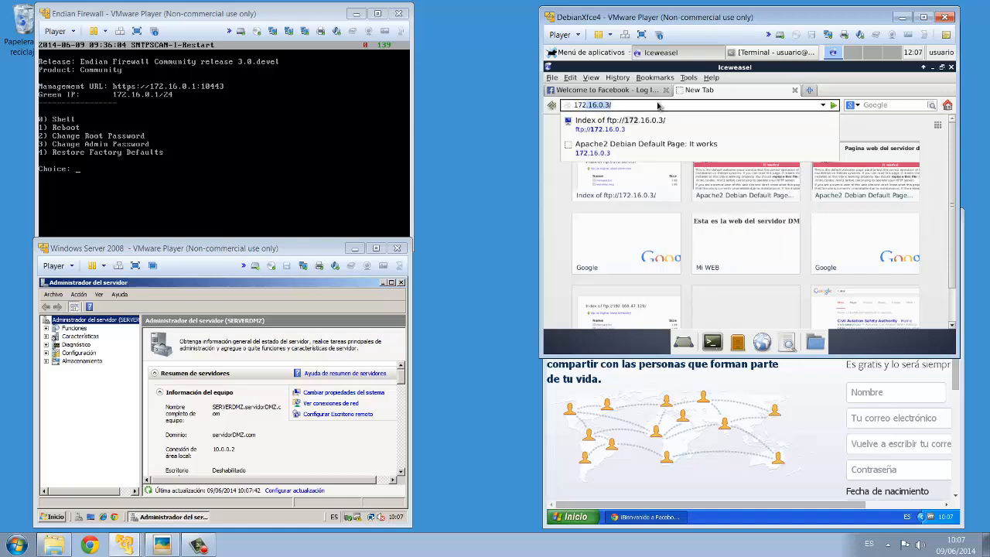
key(Down)
key(Down)
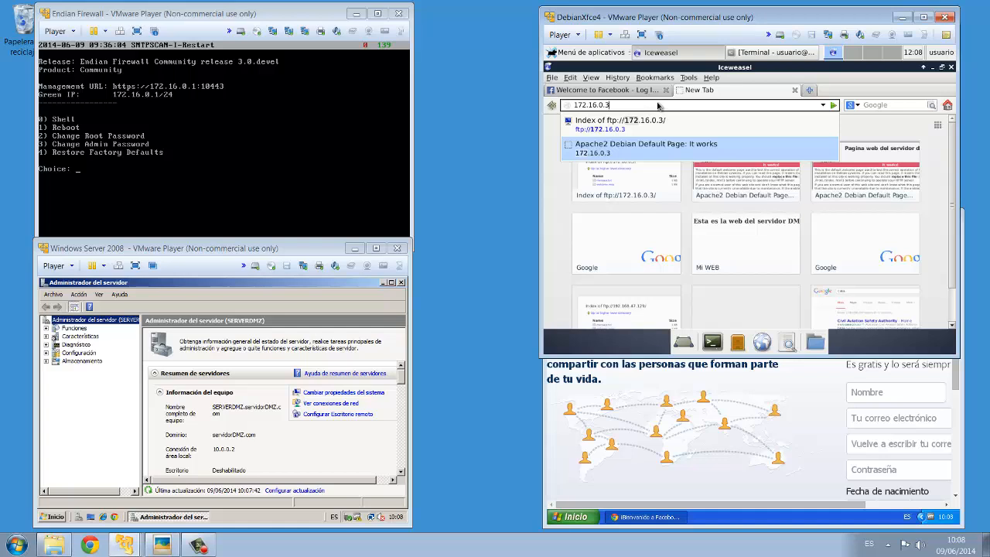
key(Return)
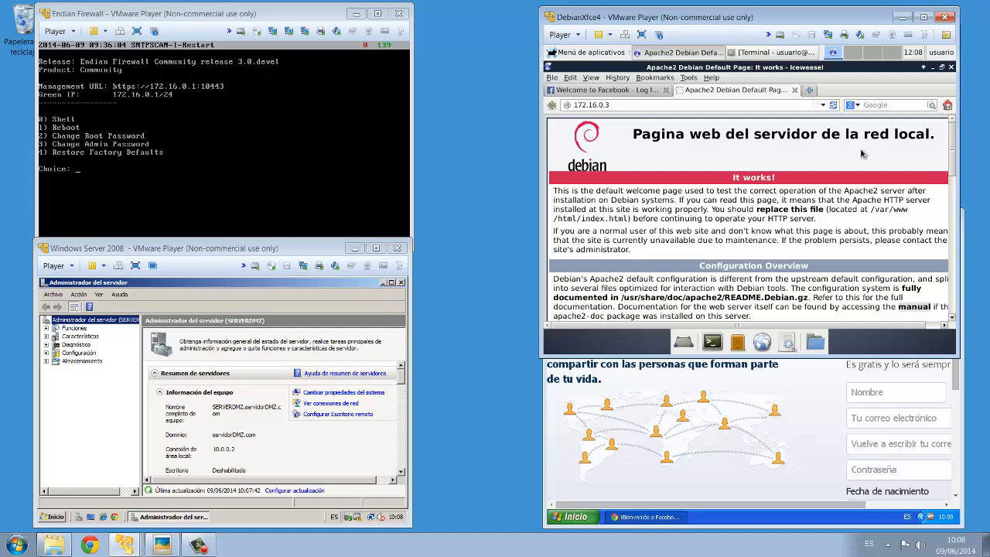
- Open ftp://172.16.0.3 in another new tab of the Debian browser
click(811, 91)
text(ftp)
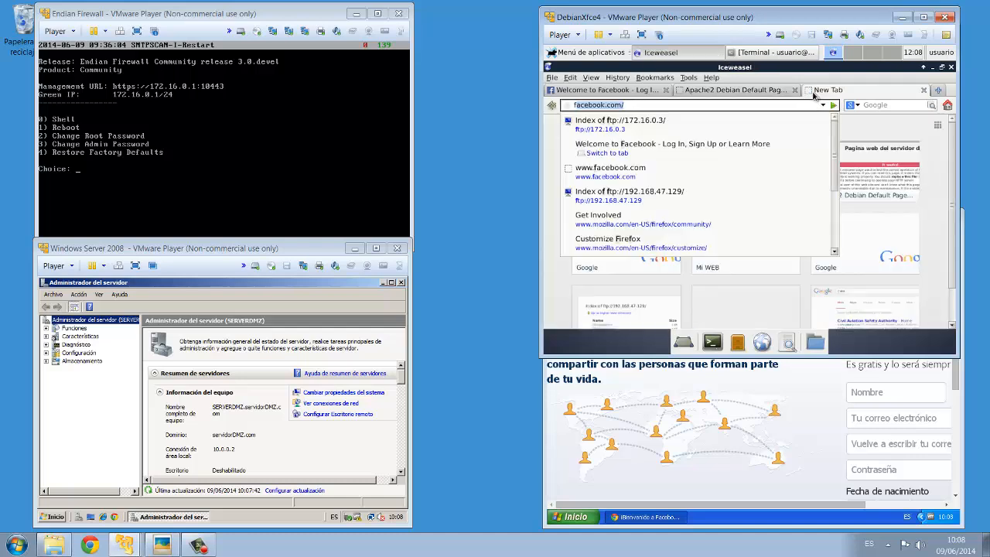
key(Down)
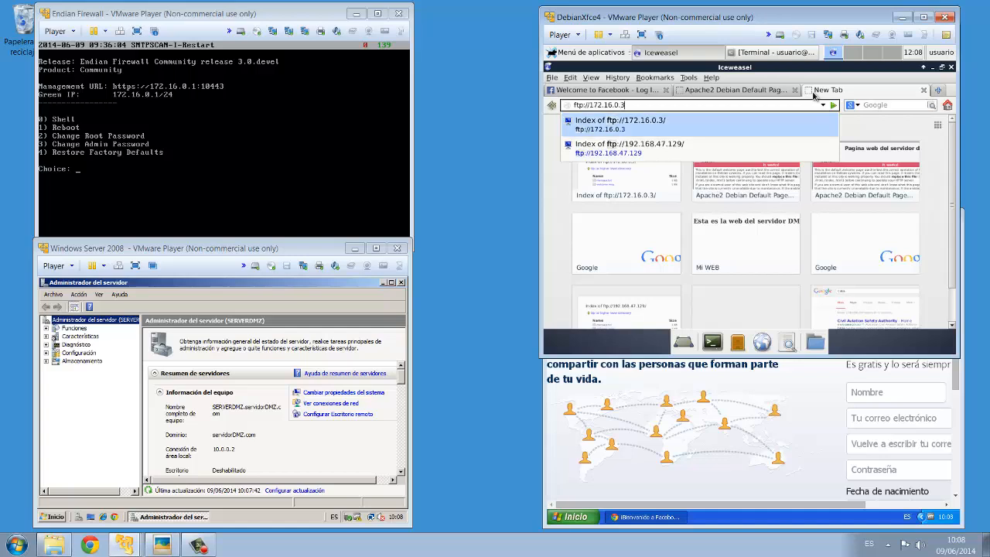
key(Return)
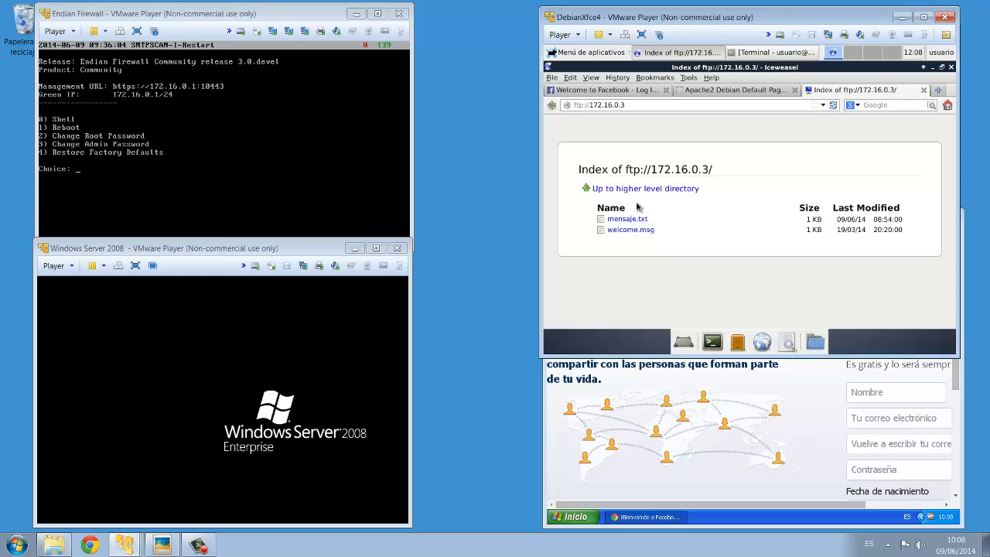
- Open mensaje.txt on the FTP server, logging in with the FTP username and password and declining to save the password
click(628, 220)
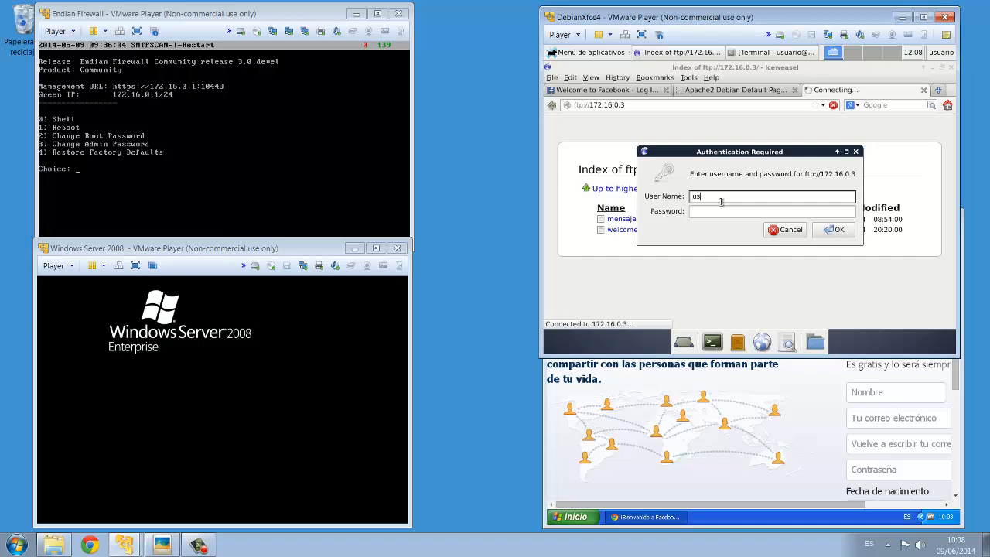
key(Tab)
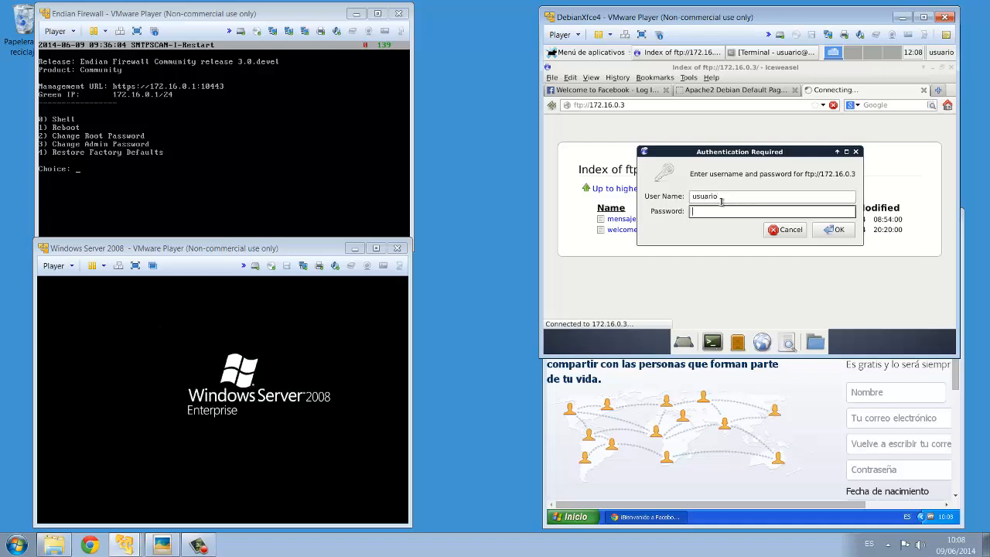
text(●●●●●●)
key(Return)
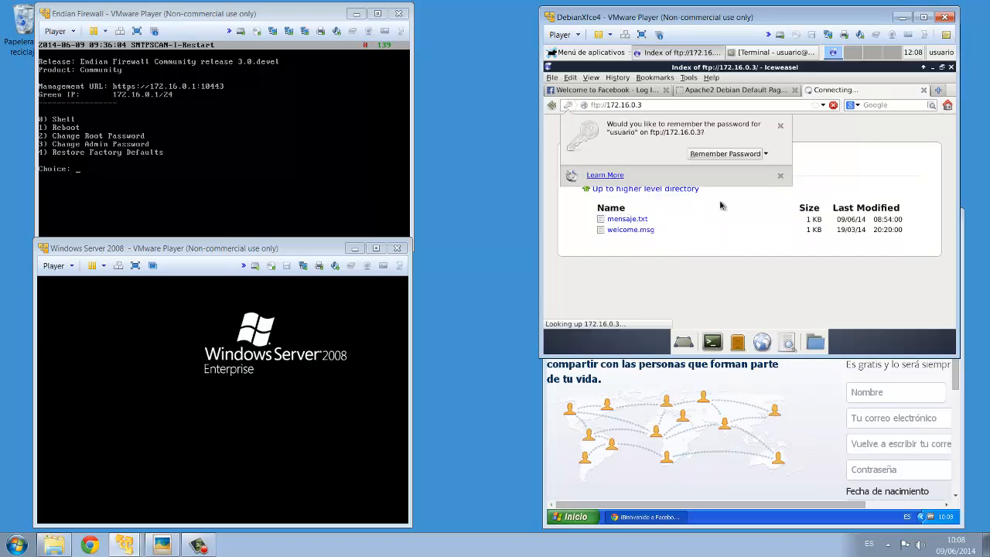
click(765, 154)
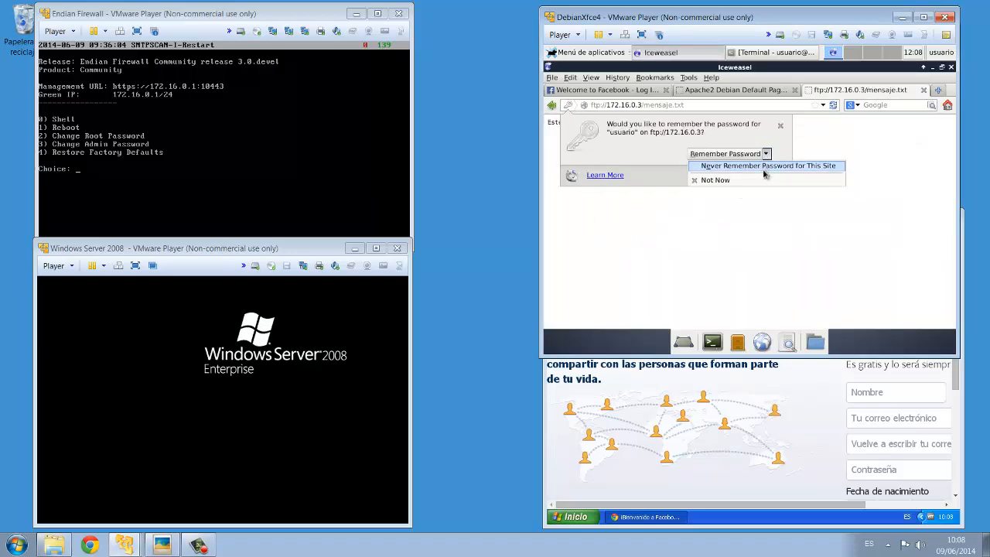
click(755, 183)
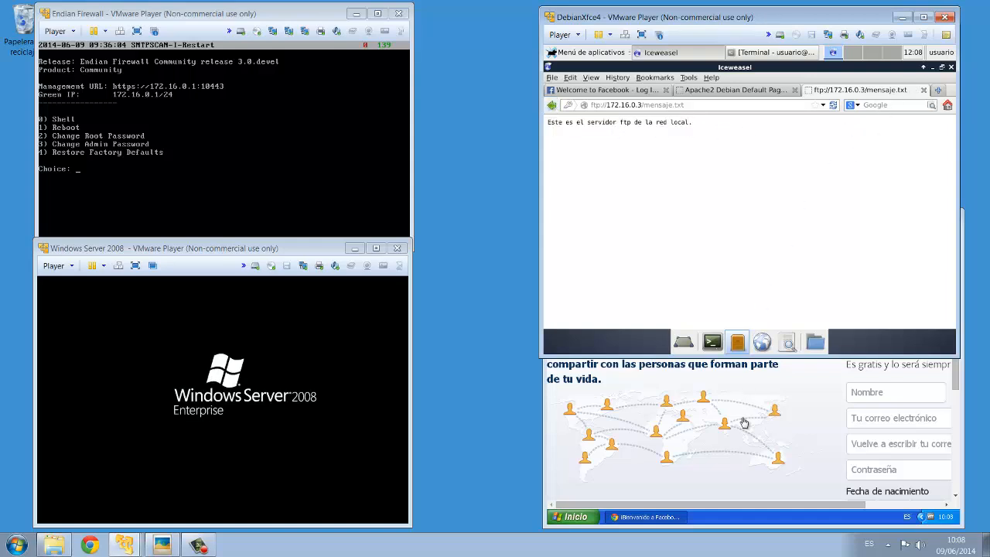
- In the Windows XP browser, open the web server at 172.16.0.3 in a new tab and decline the translation offer
click(820, 381)
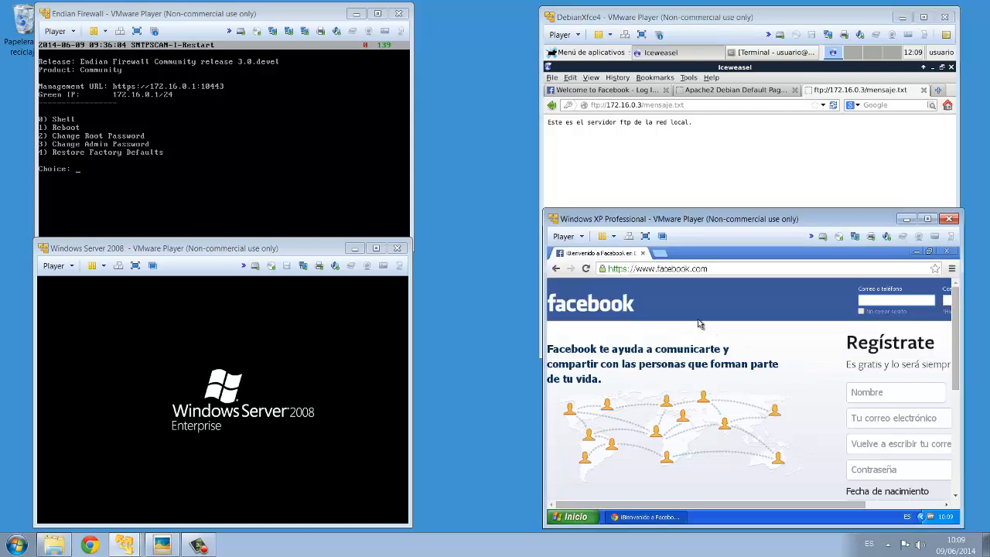
click(663, 254)
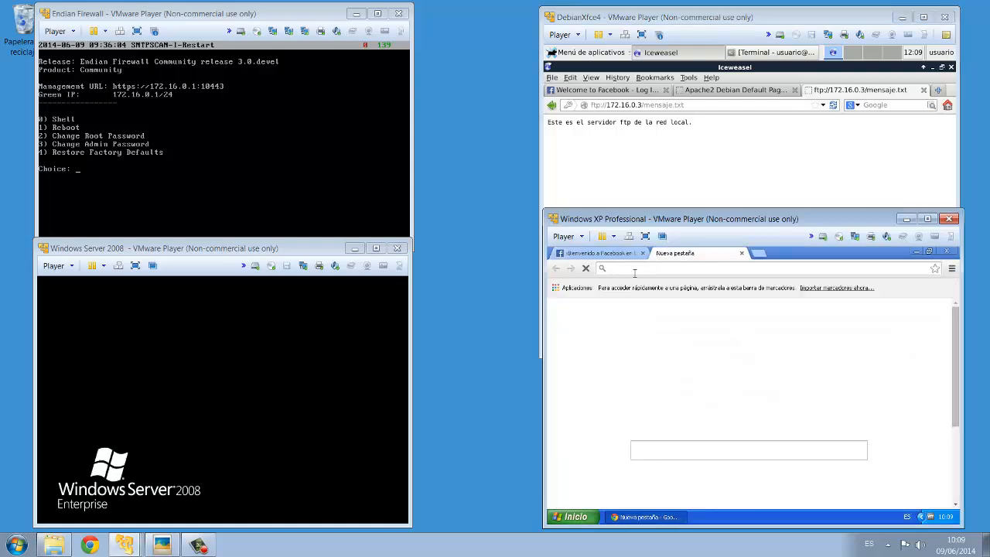
text(175)
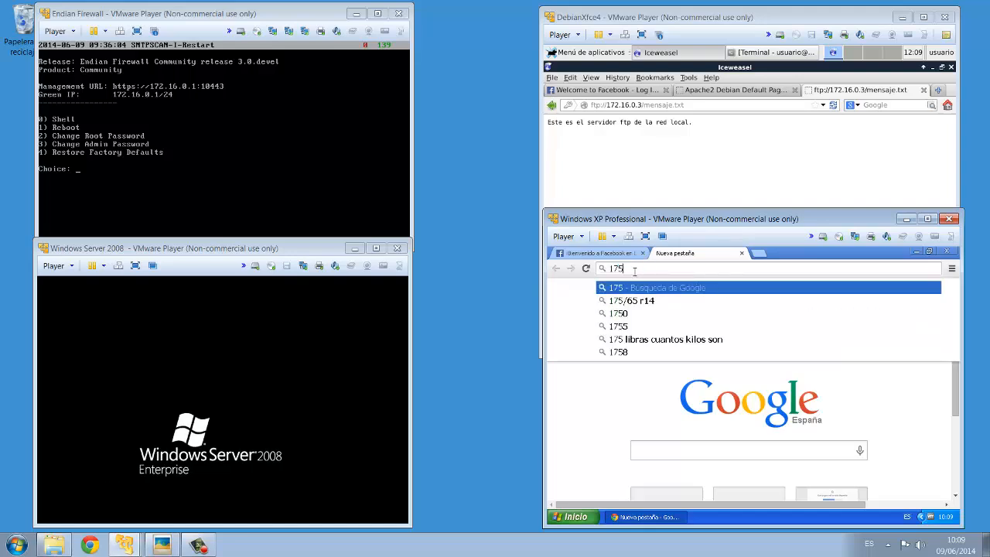
key(BackSpace)
text(2.16)
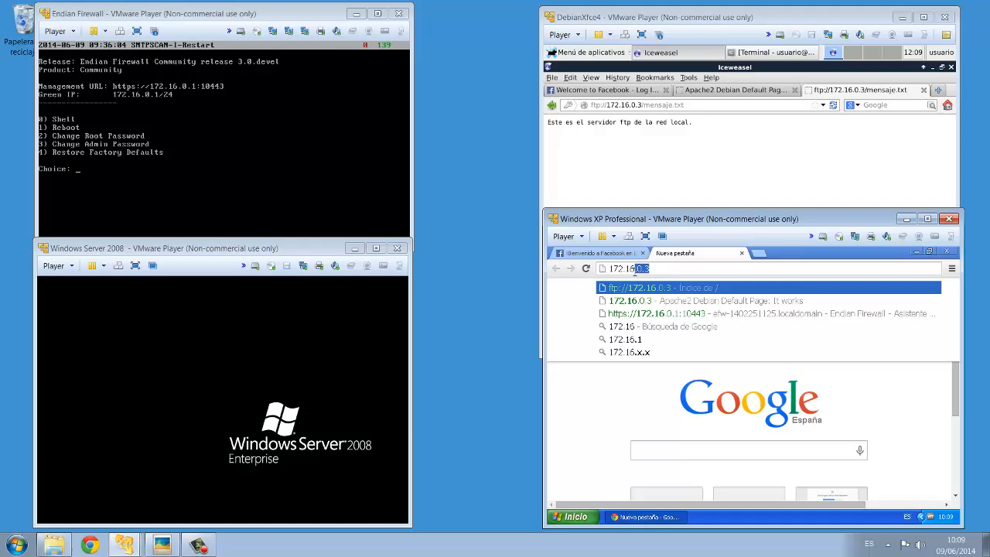
key(Down)
key(Return)
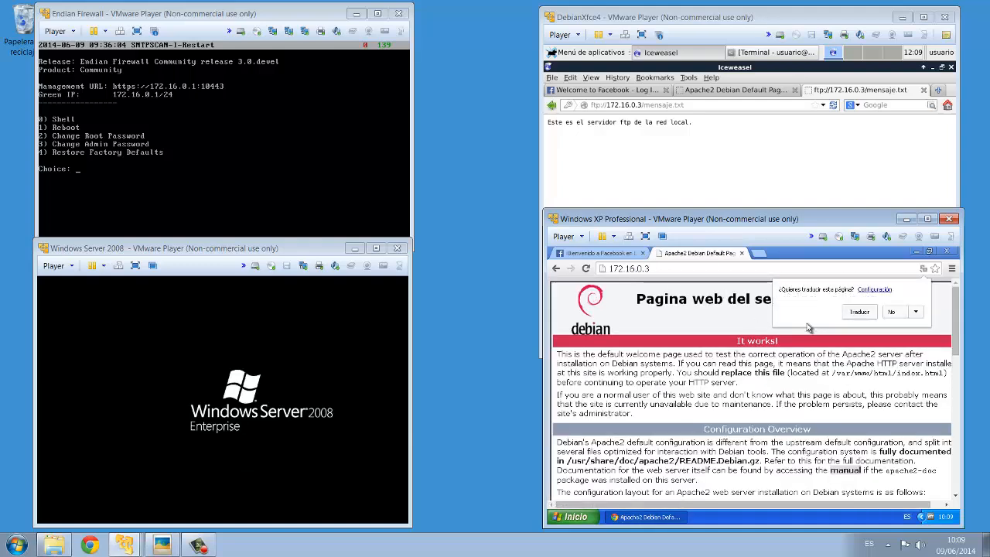
click(892, 312)
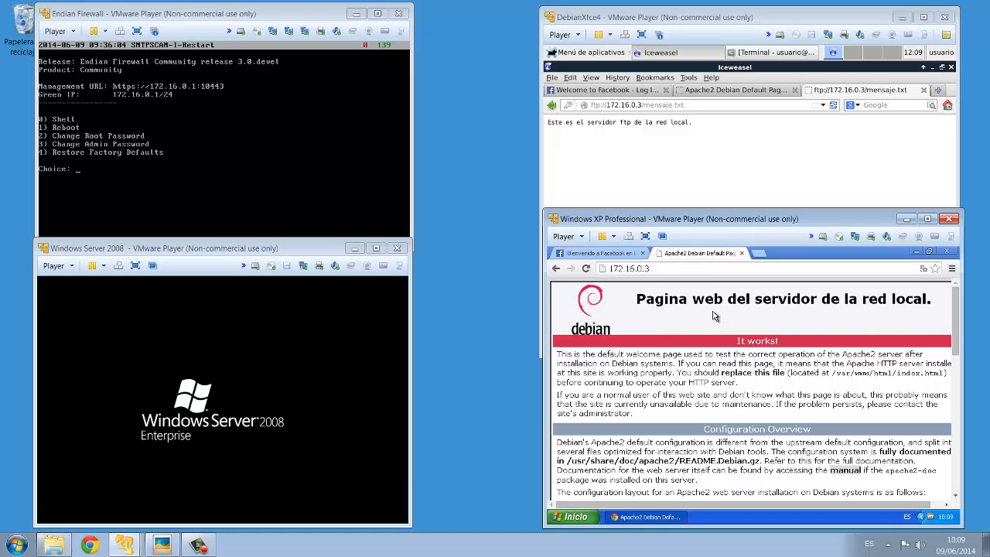
- Open ftp://172.16.0.3 in a new tab of the Windows XP browser
click(757, 256)
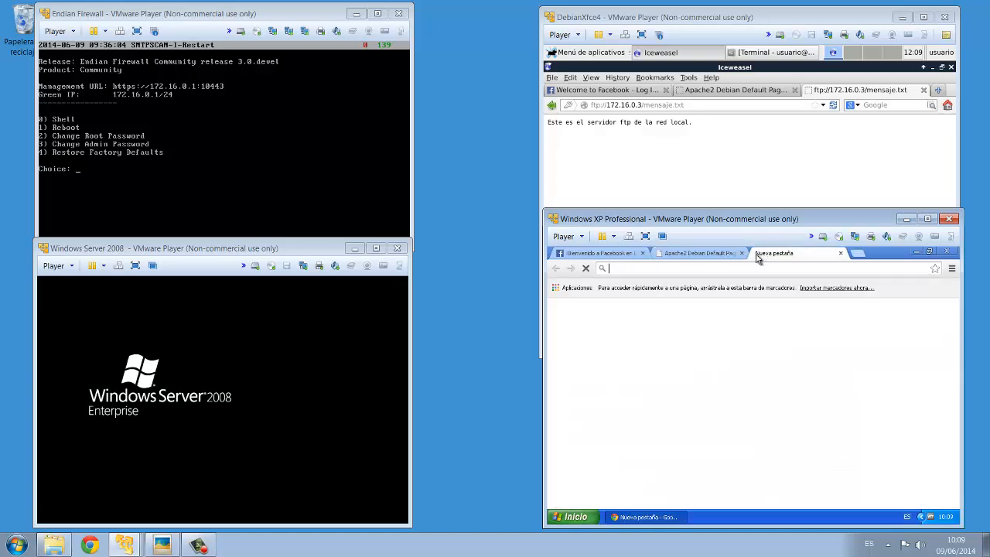
text(facebook.com)
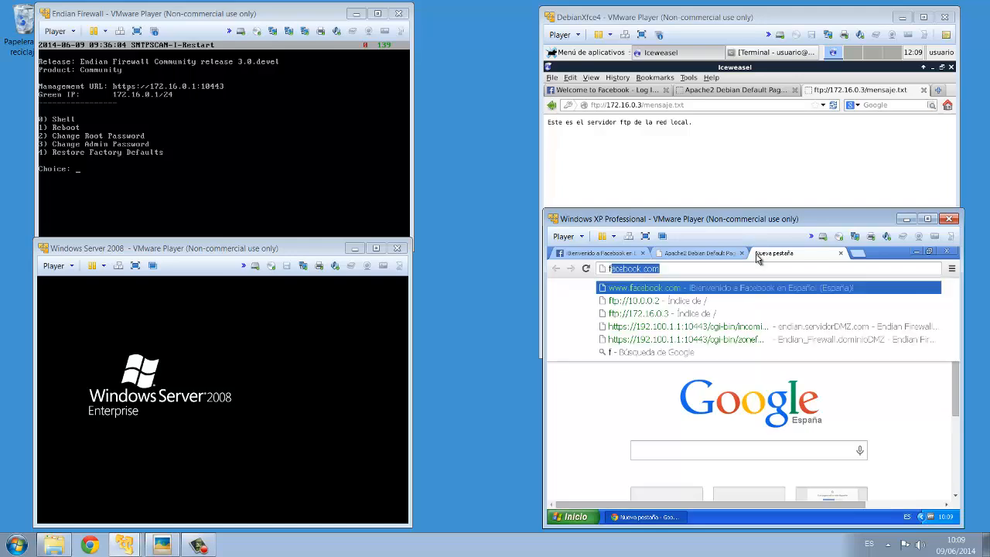
key(Down)
key(Down)
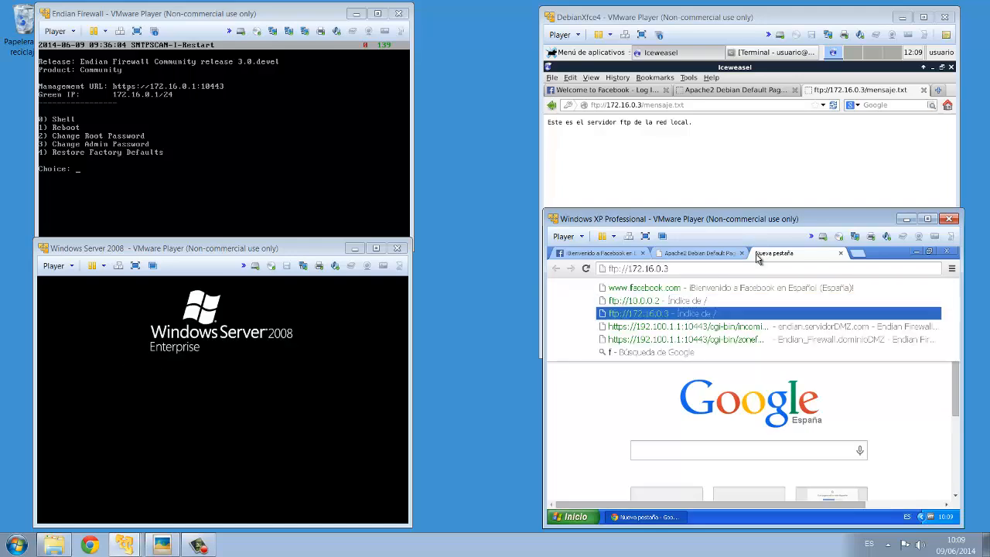
key(Return)
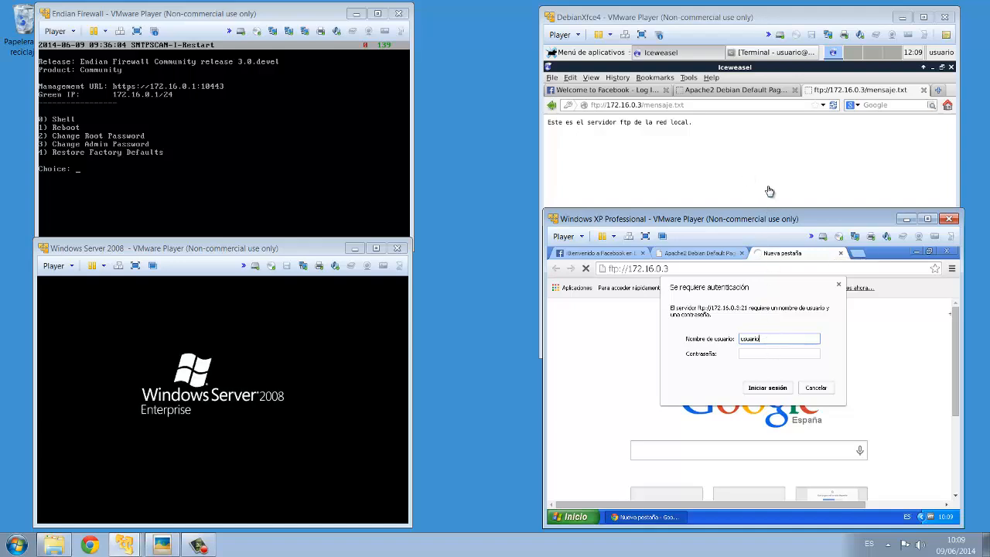
- Enter the FTP account password in the authentication dialog and sign in
click(758, 352)
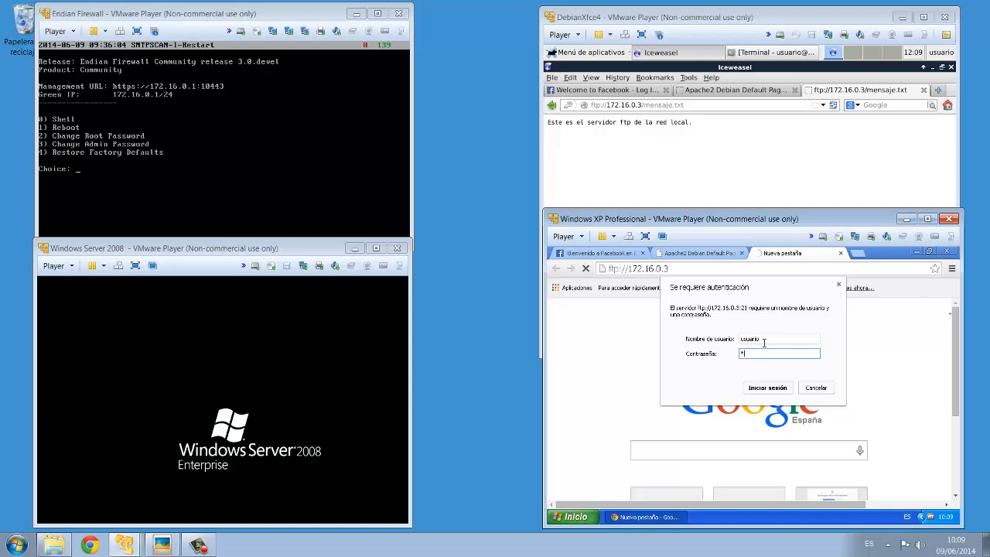
text(*****)
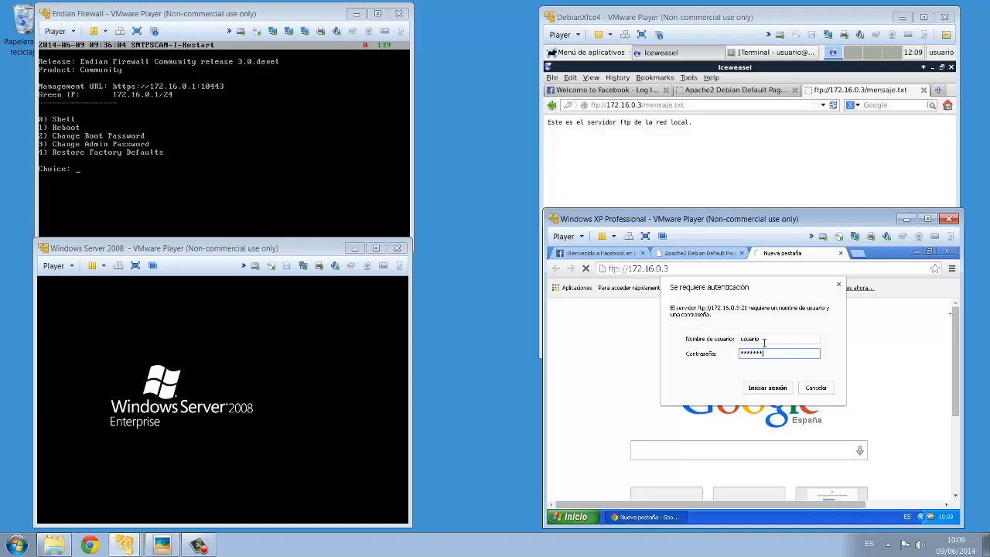
text(**)
key(Return)
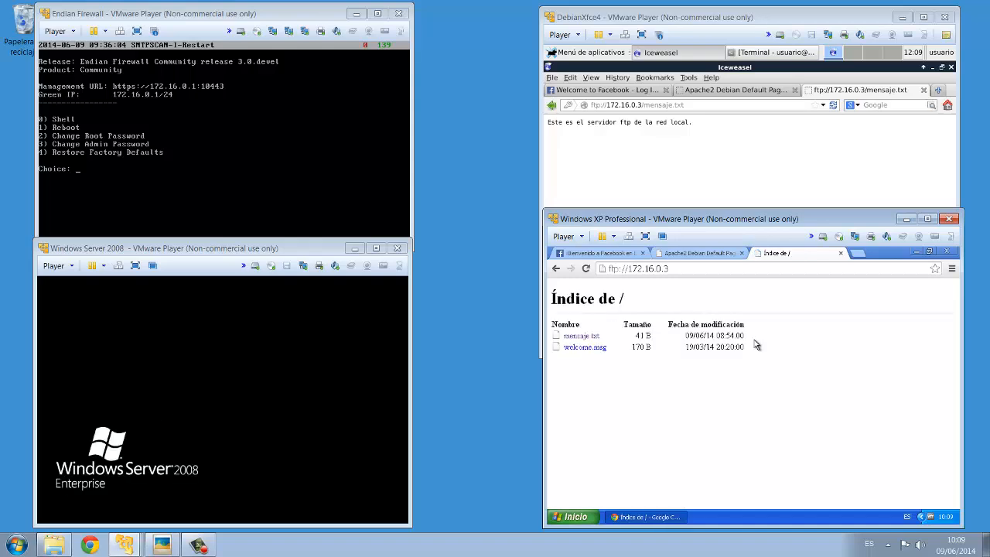
- Open mensaje.txt from the FTP index in the Windows XP browser
click(585, 338)
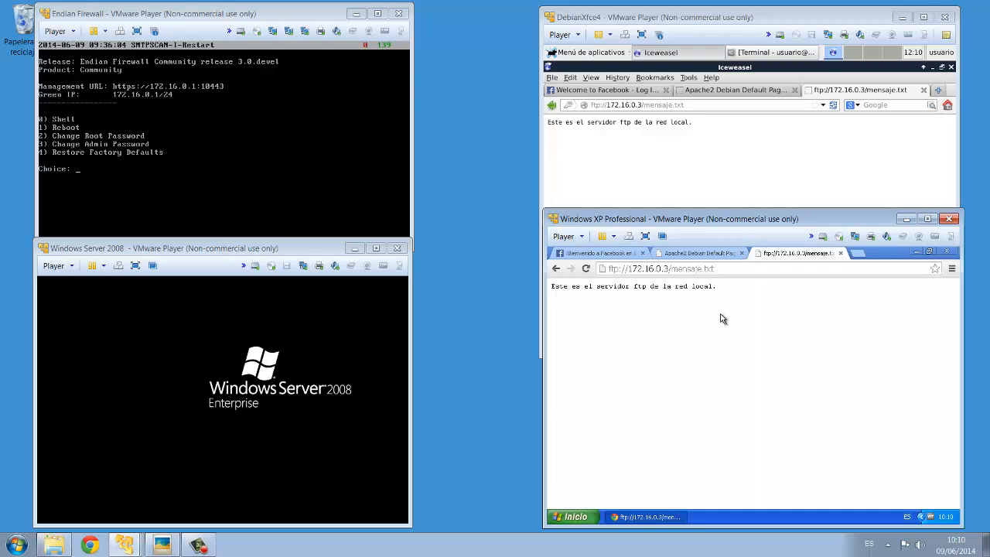
- Bring up the ESQUEMA.png network diagram in the photo viewer
click(159, 546)
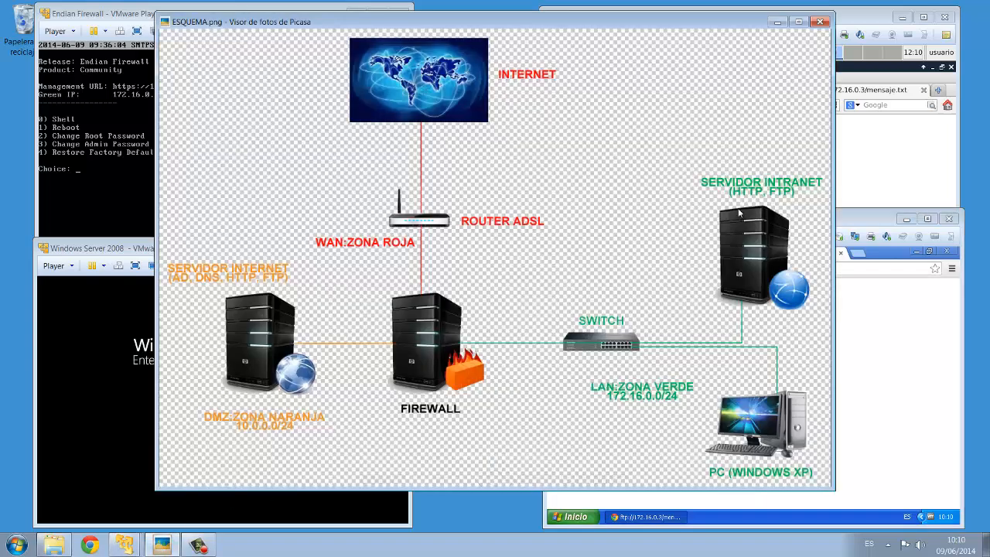
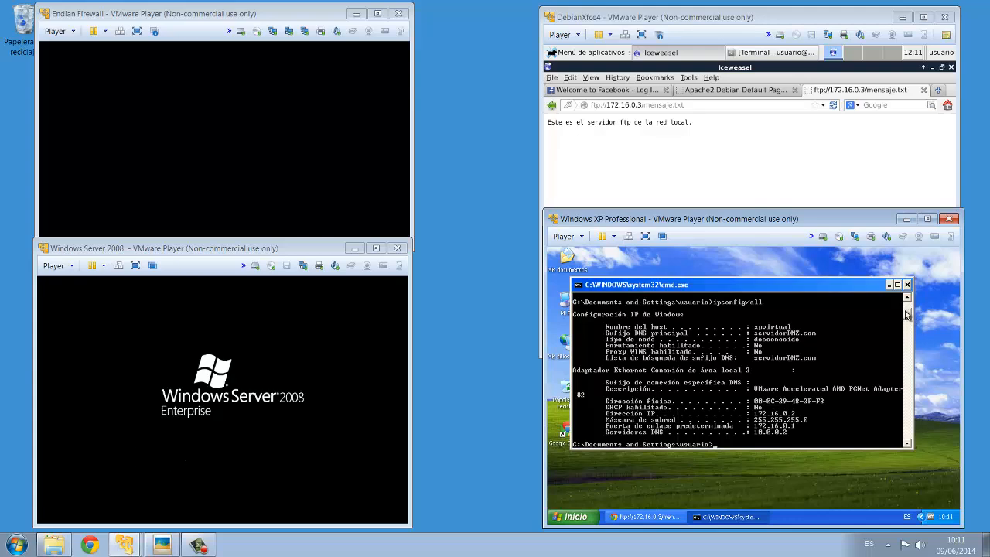
- Unlock the Windows Server 2008 virtual machine and sign in with the Administrator password
scroll(910, 319, down, 1)
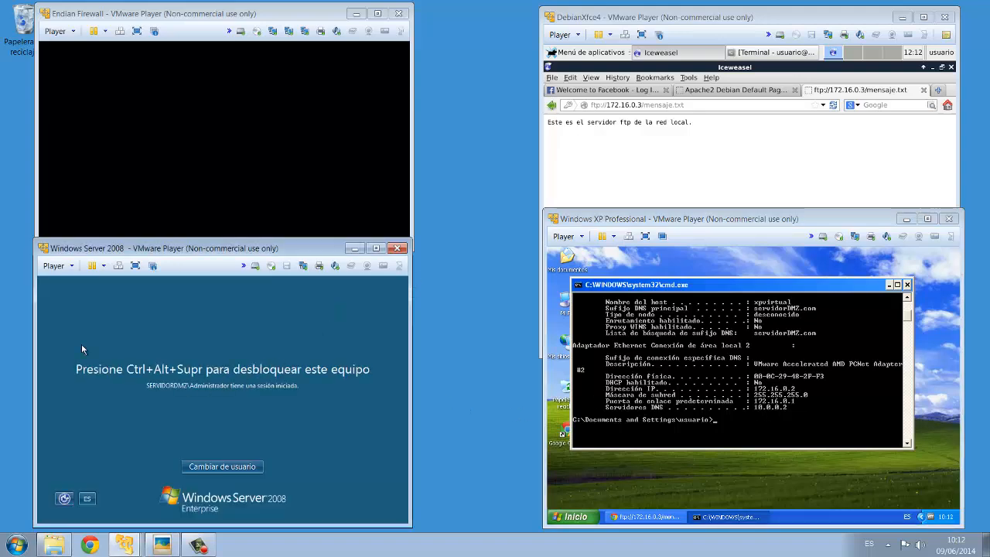
click(54, 265)
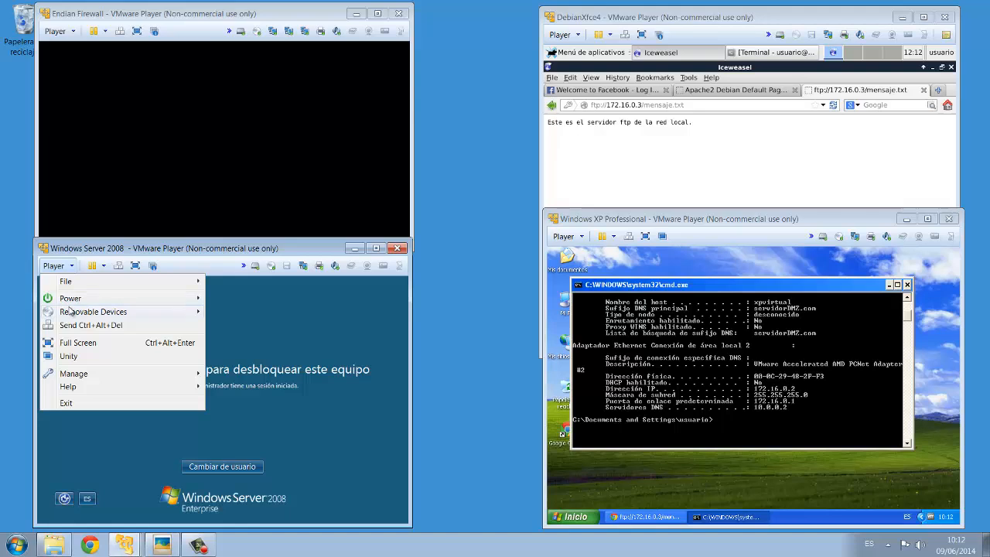
click(73, 324)
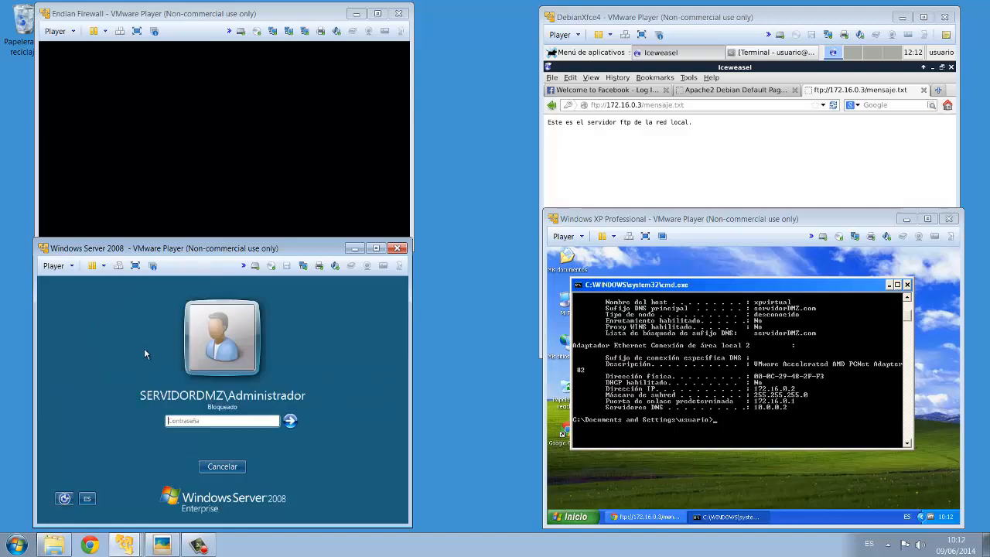
click(181, 422)
key(Return)
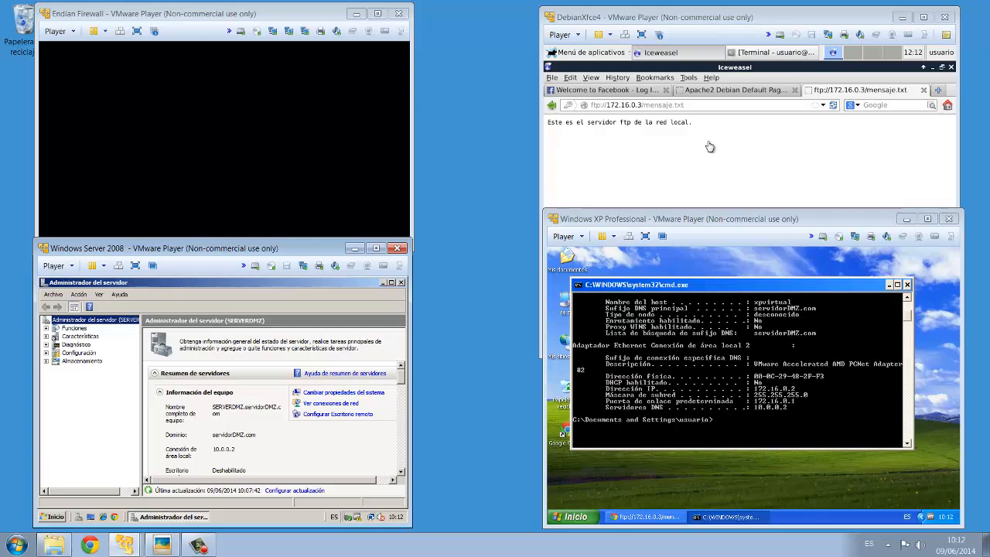
- Open a terminal on the Debian virtual machine and switch to root with su, entering the root password
click(762, 21)
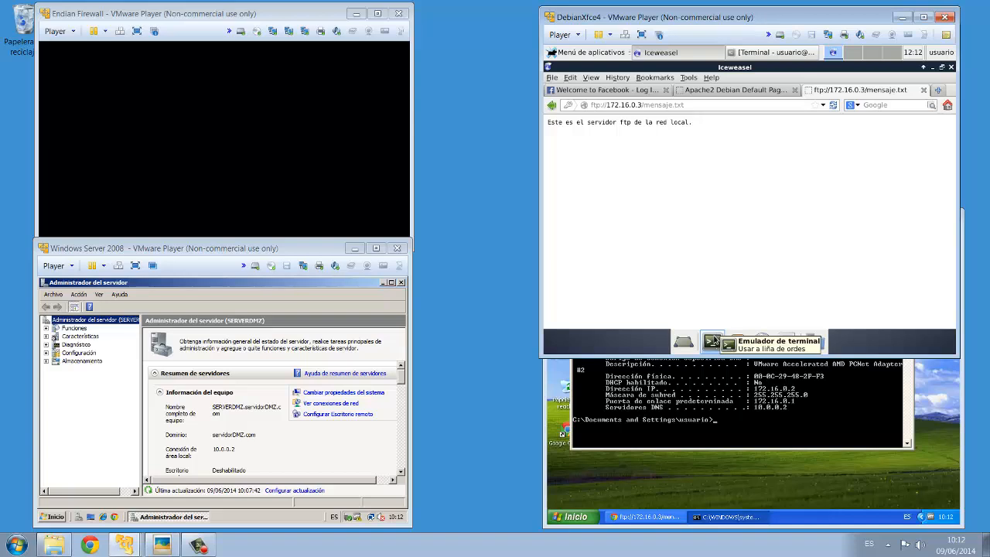
click(713, 341)
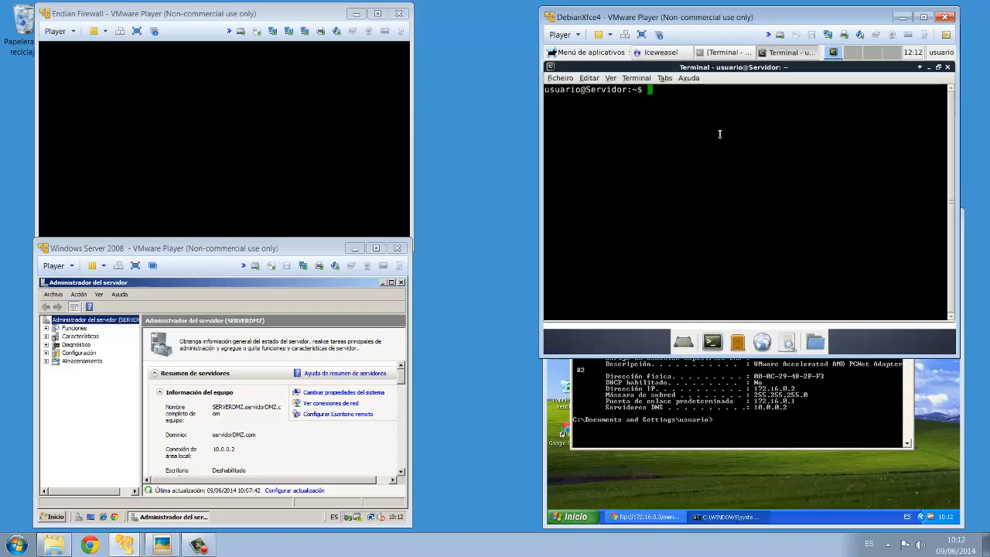
text(su)
key(Return)
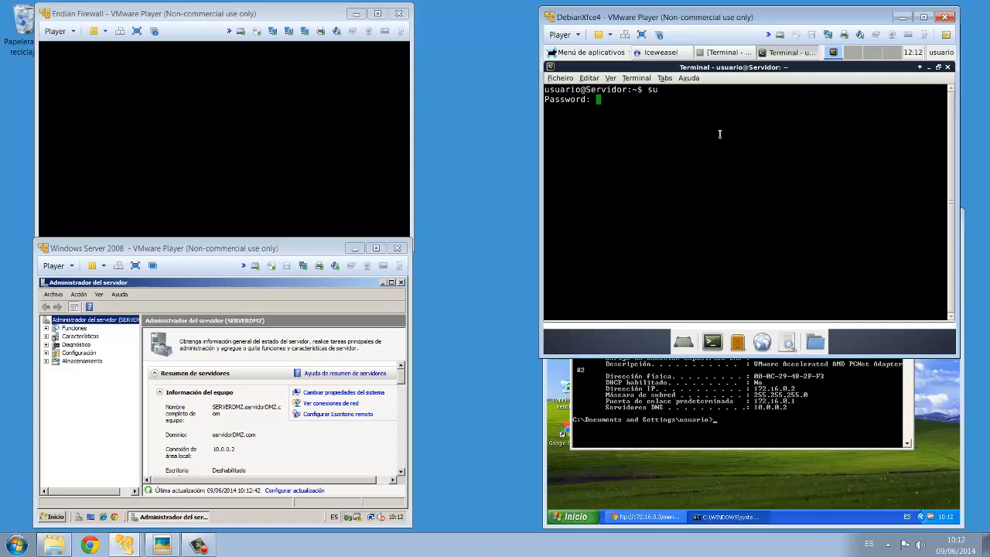
key(Return)
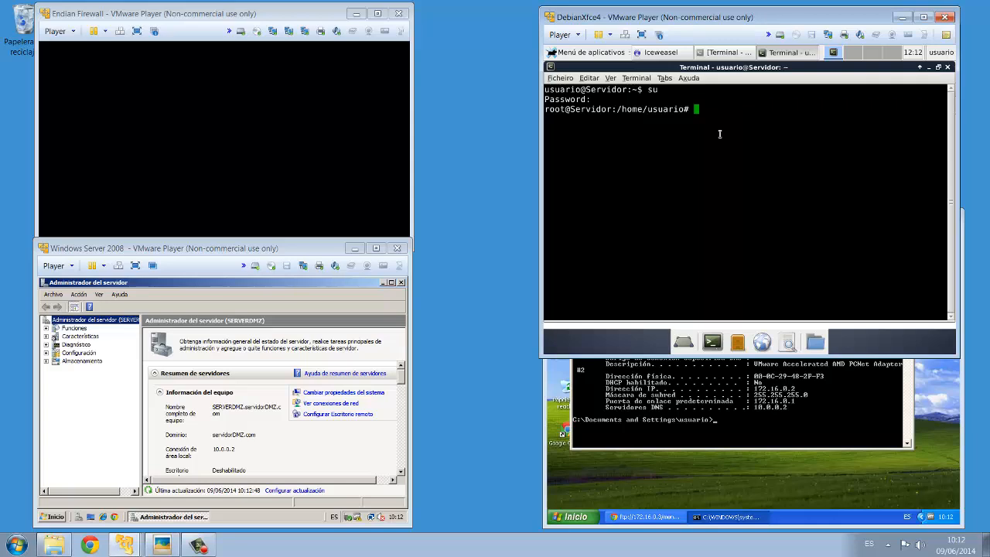
- Open /etc/resolv.conf in nano
text(nam)
text(o )
text(/)
text(etc)
text(/res)
key(Tab)
key(Return)
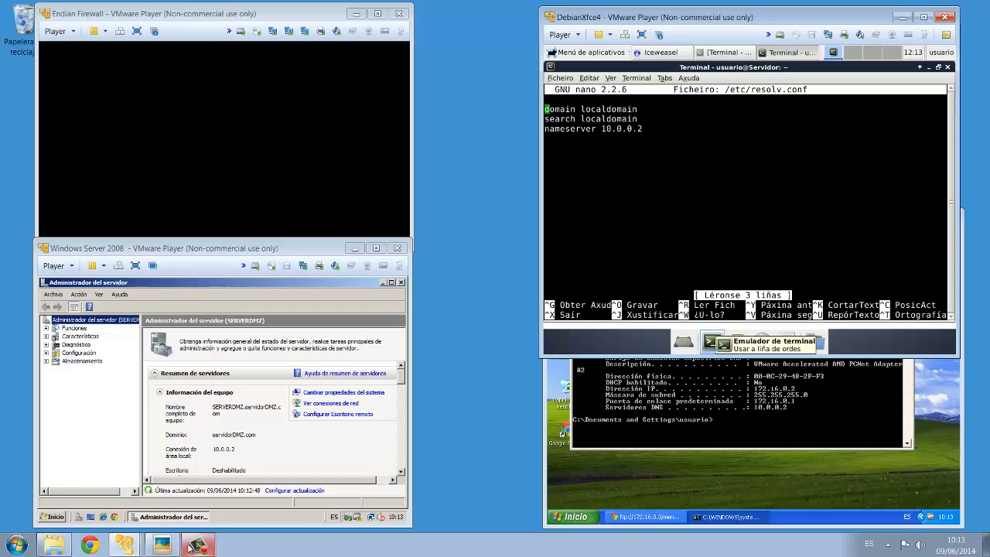
- Examine the ESQUEMA.png network diagram, then close the photo viewer
click(162, 545)
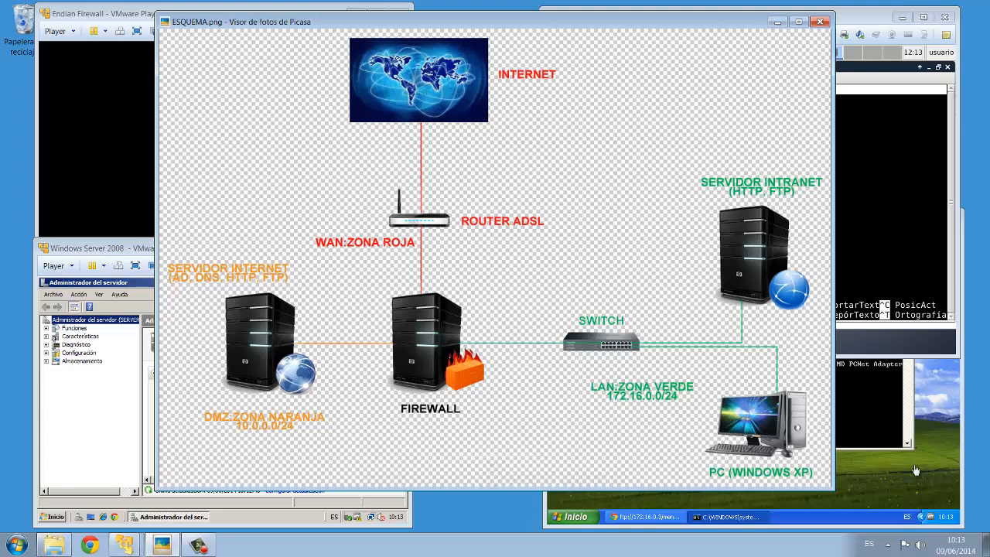
click(936, 392)
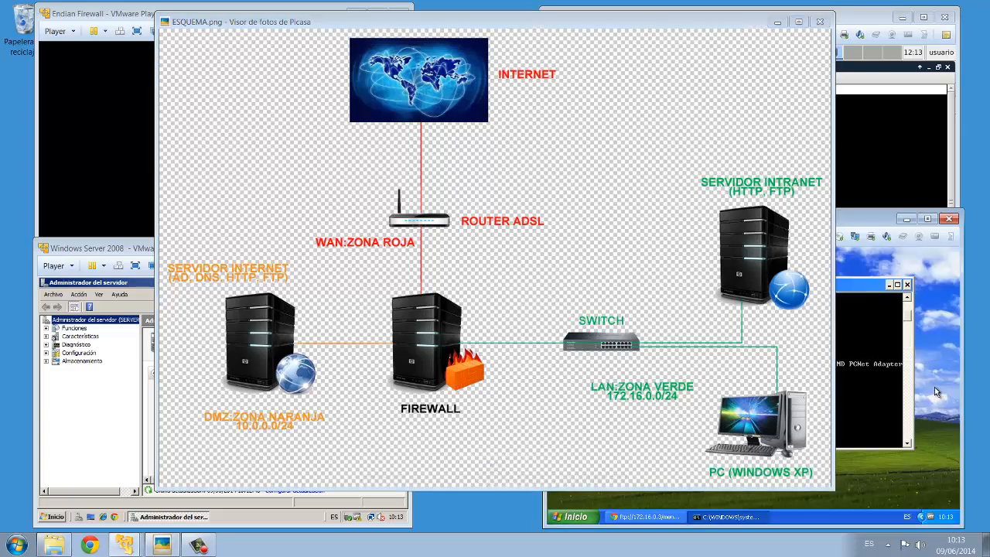
click(777, 21)
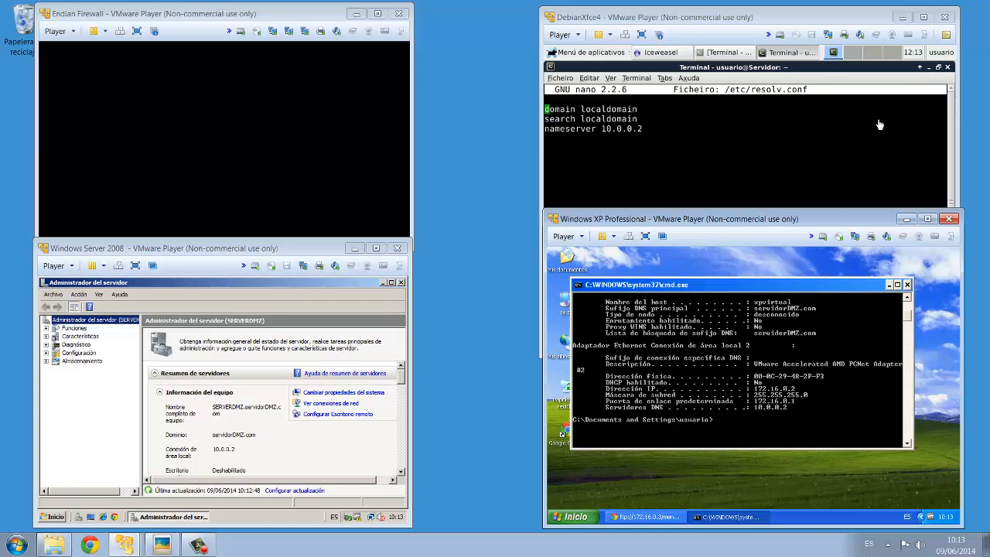
- Close the command prompt and the browser on the Windows XP machine
click(907, 285)
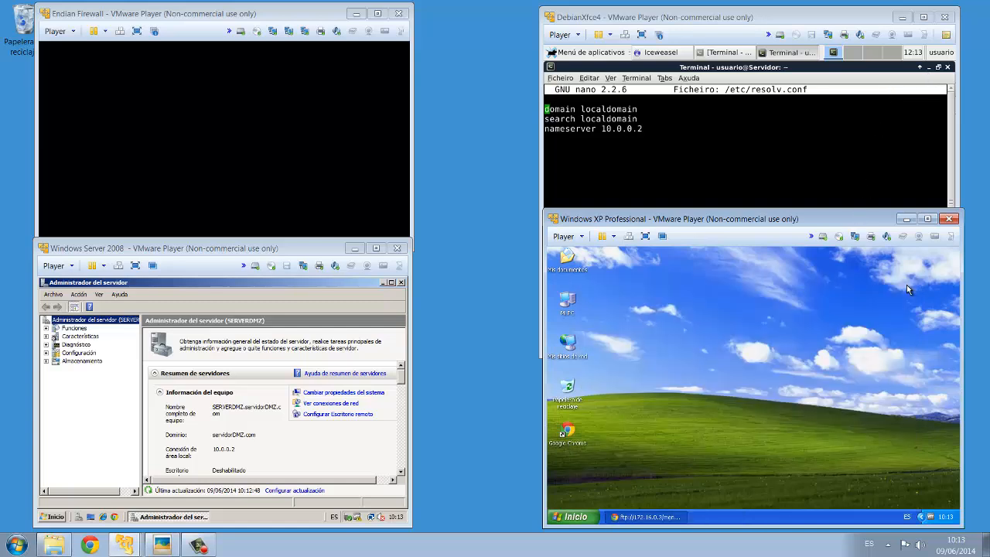
click(641, 508)
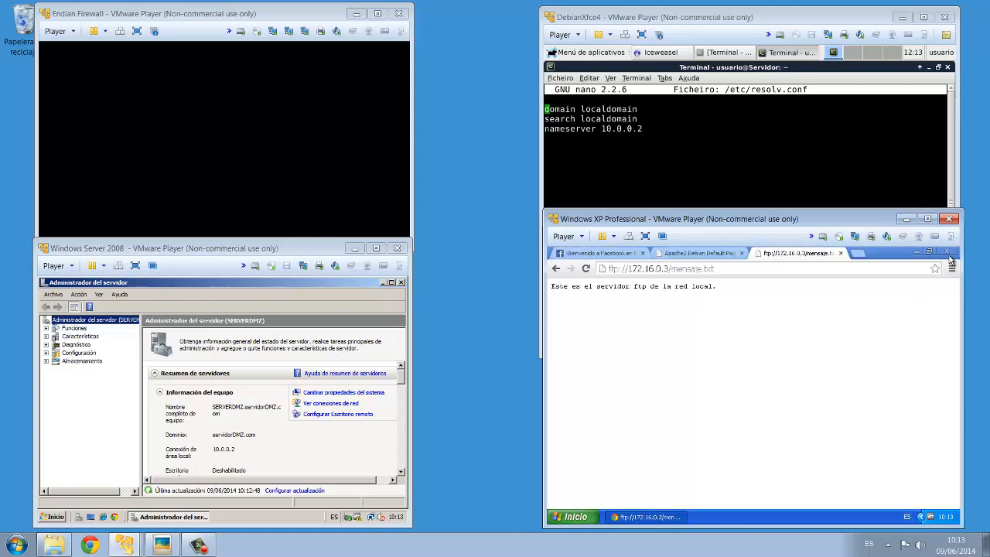
click(953, 254)
- Log off the current Windows XP session
click(592, 517)
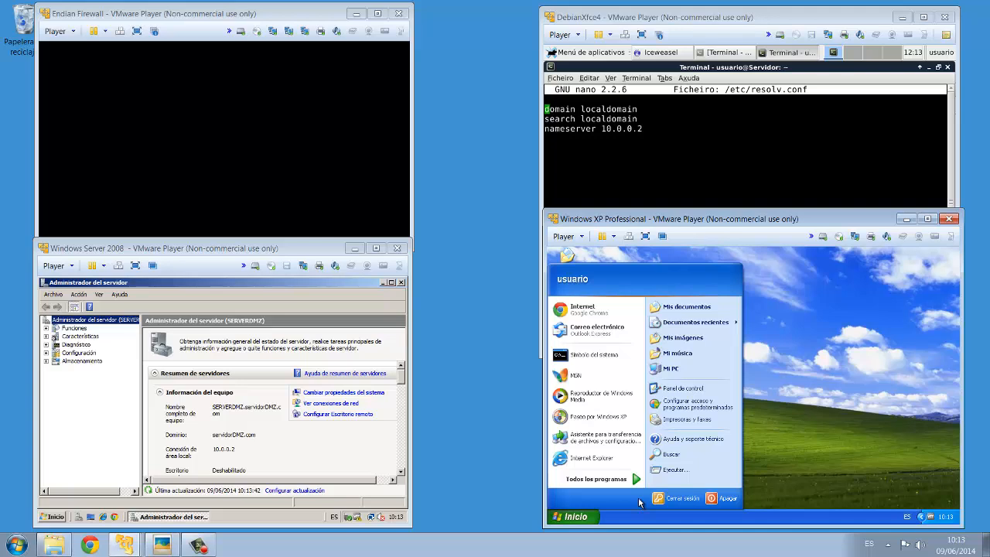
click(685, 500)
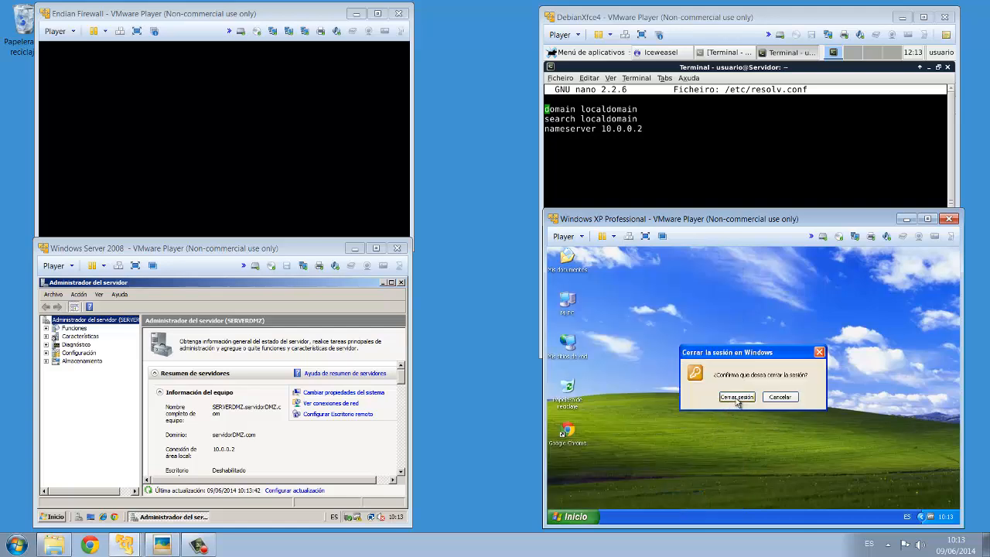
click(738, 397)
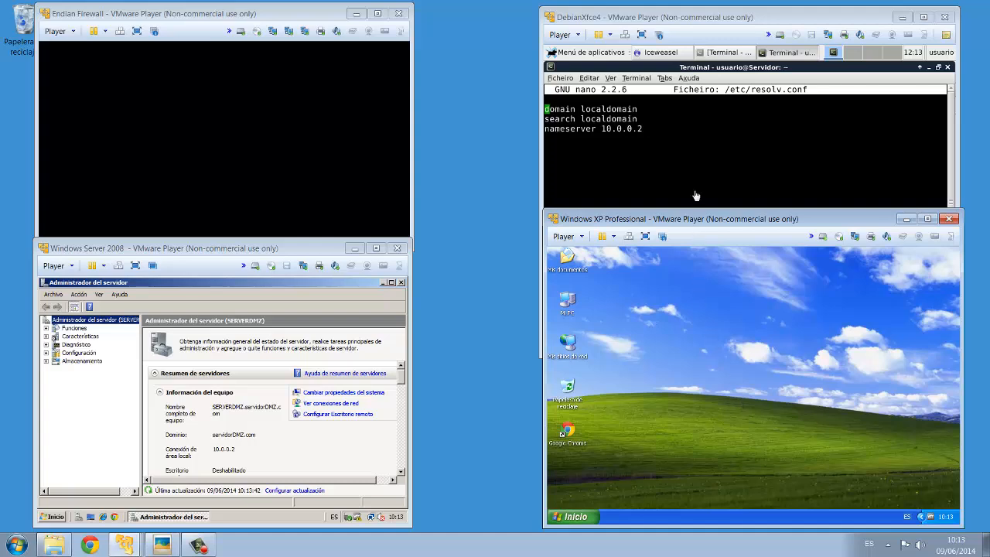
- Switch back to the Debian terminal and bring up the Windows XP logon dialog
click(816, 125)
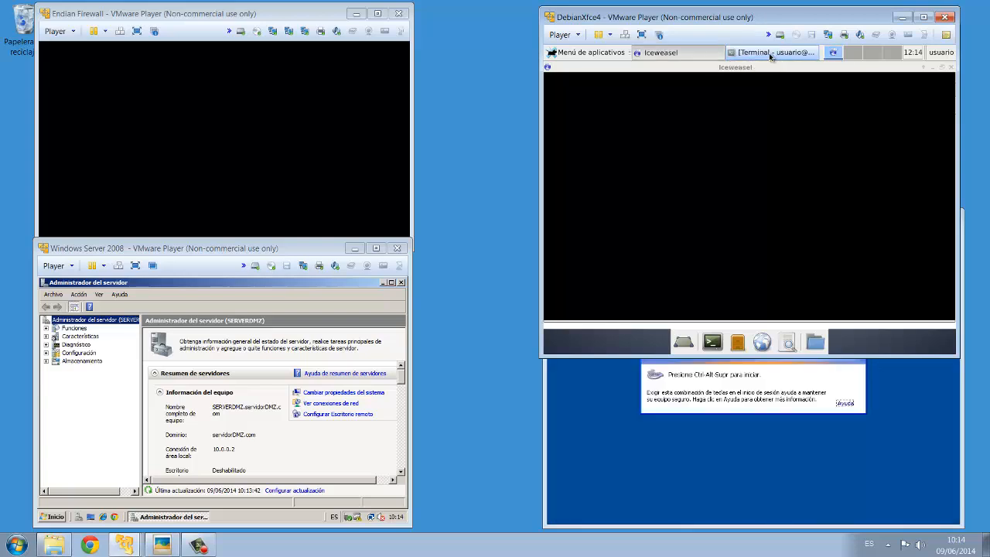
click(770, 56)
click(614, 438)
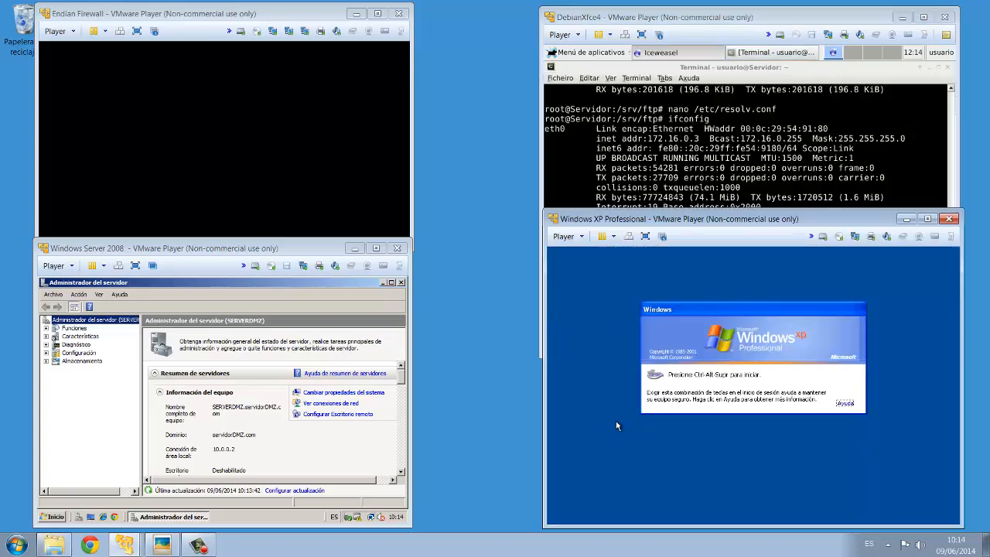
click(568, 240)
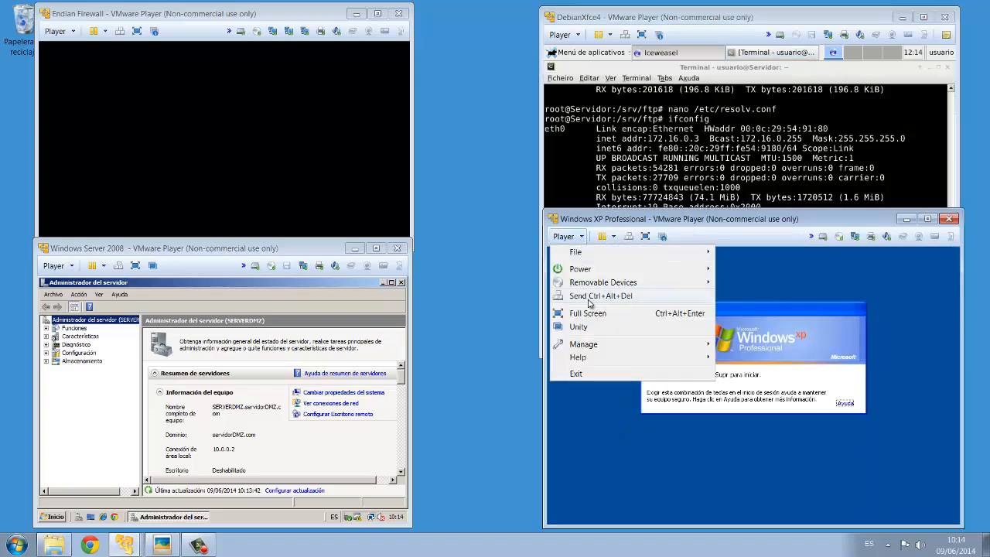
click(589, 302)
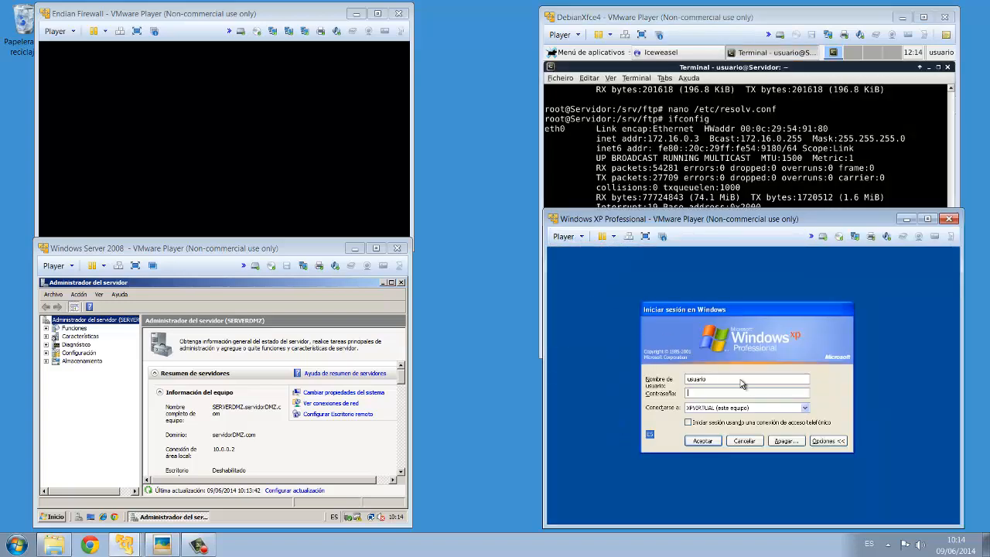
- Set the Windows XP logon to connect to the SERVIDORDMZ domain and select the username field
click(777, 410)
click(729, 418)
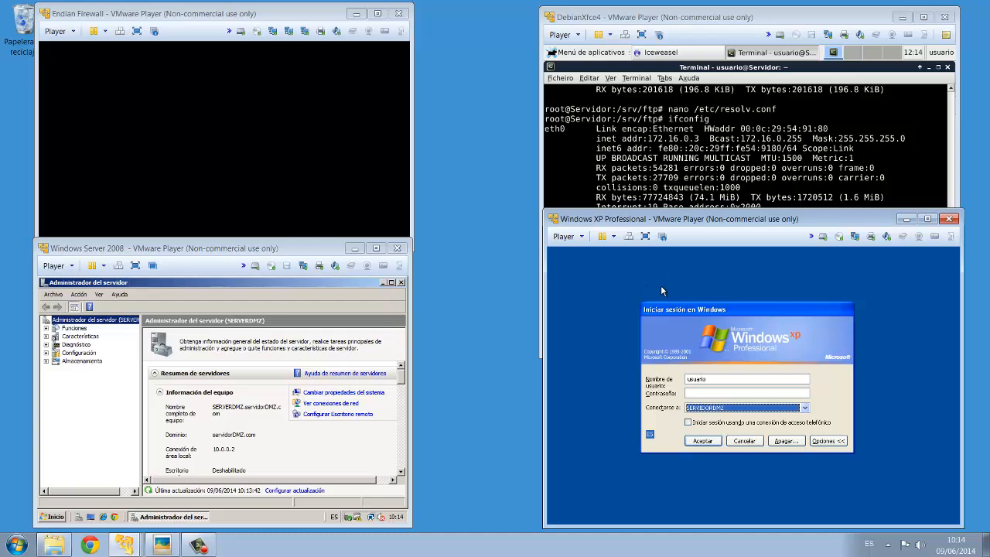
double_click(710, 378)
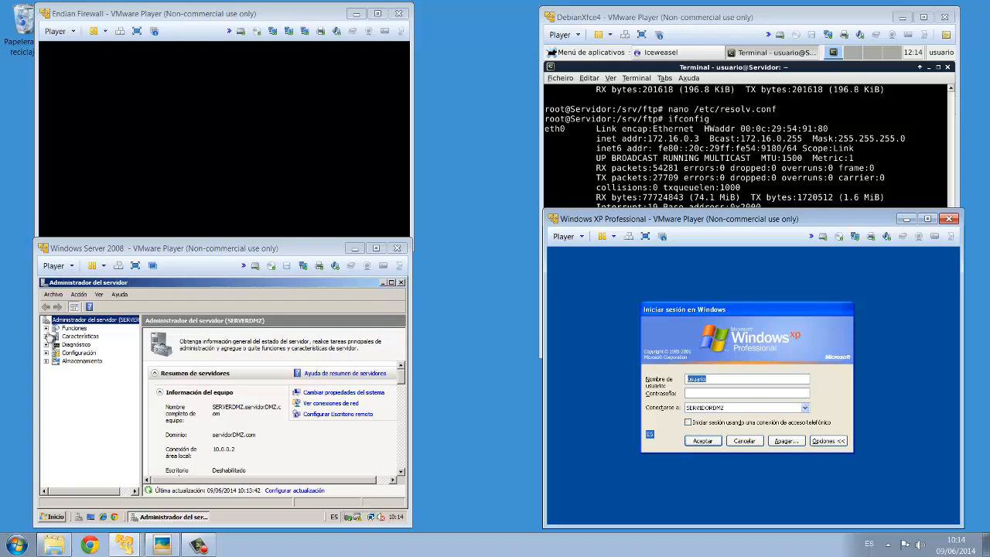
- Browse the Users container of servidorDMZ.com in Active Directory on the server
click(48, 329)
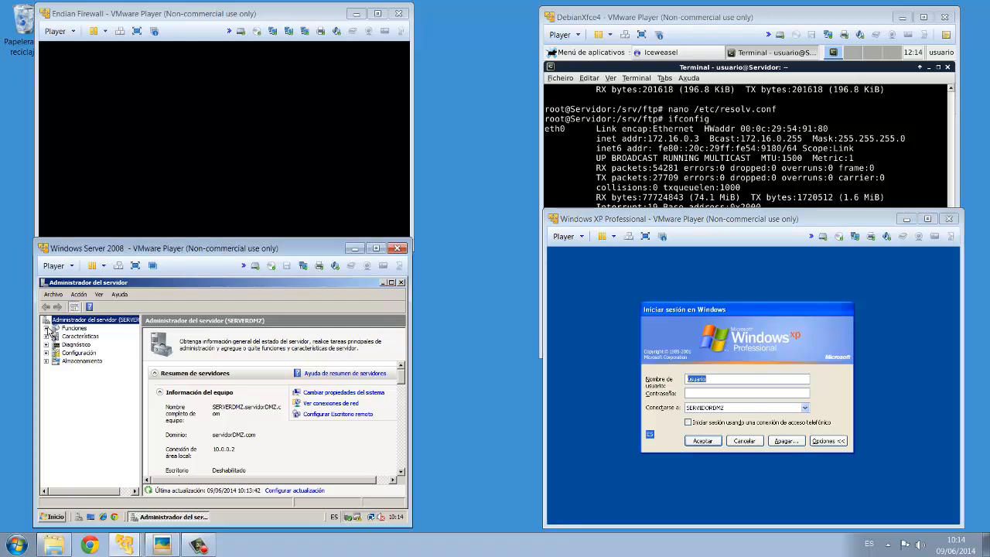
click(48, 329)
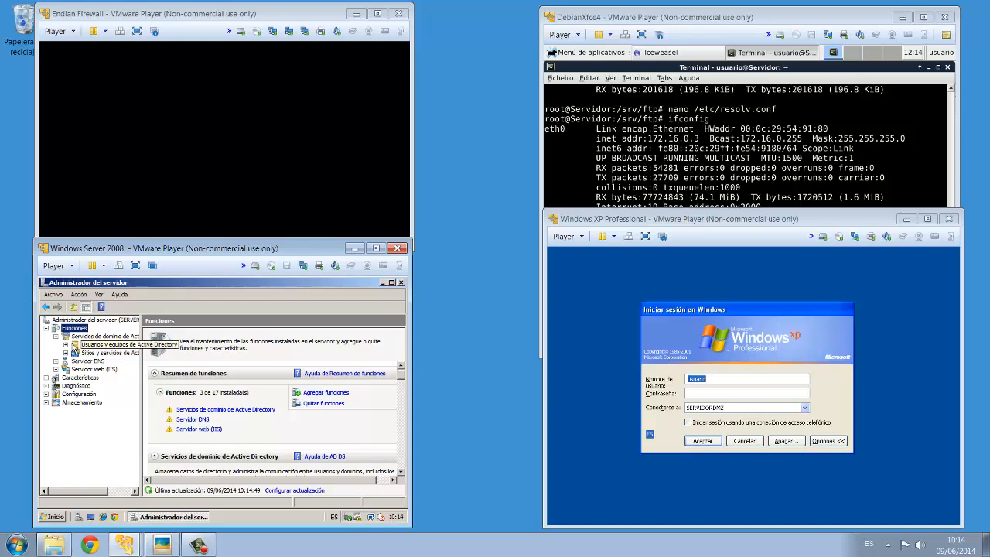
double_click(95, 346)
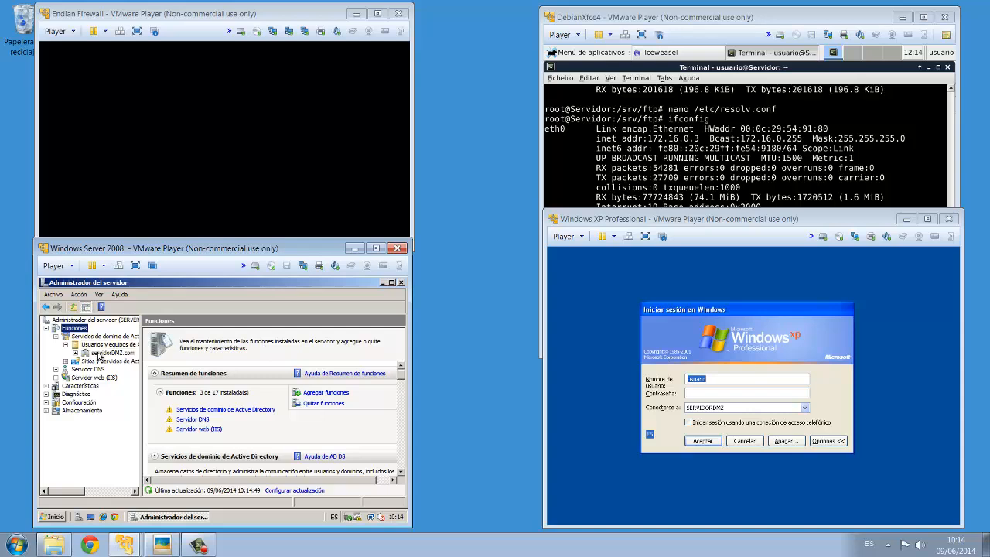
click(103, 354)
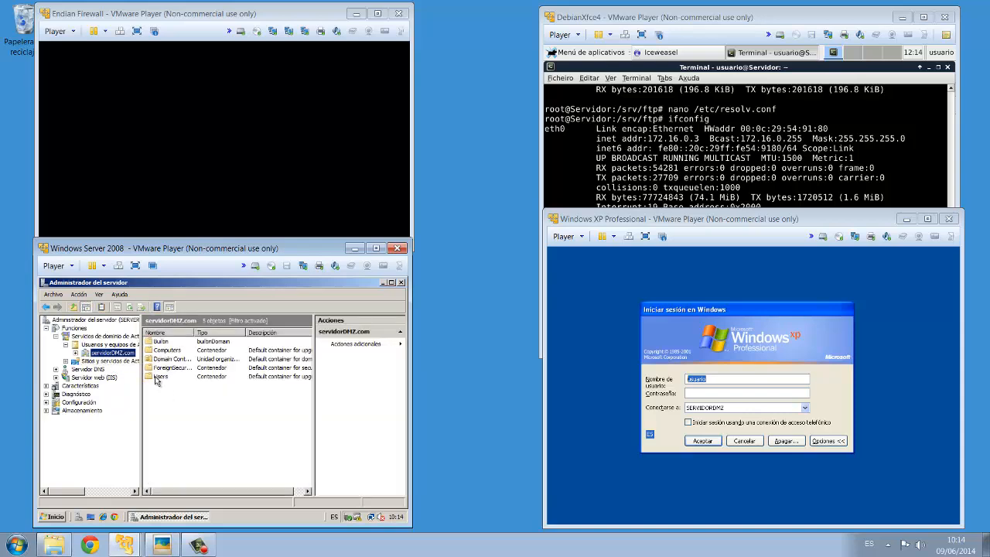
double_click(160, 377)
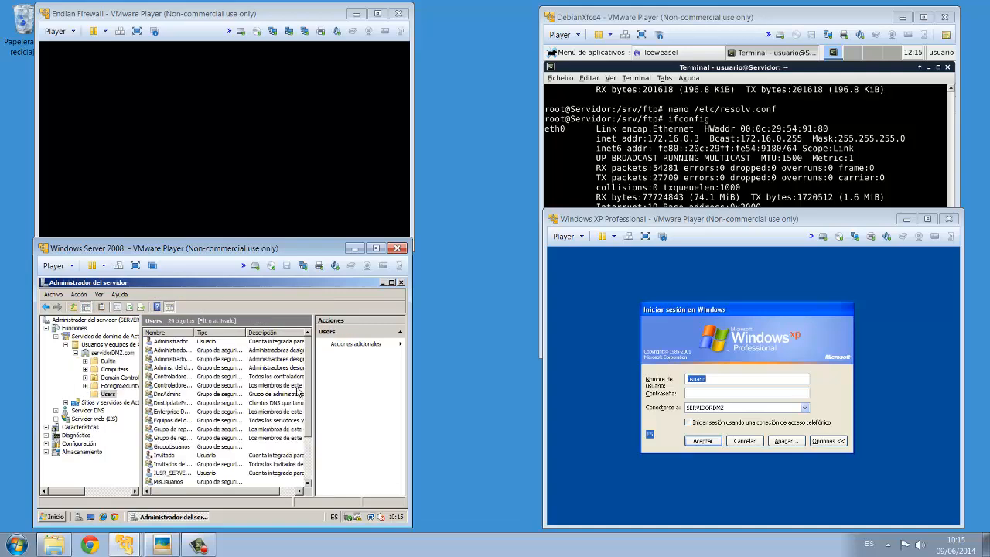
scroll(307, 424, down, 1)
scroll(307, 424, down, 2)
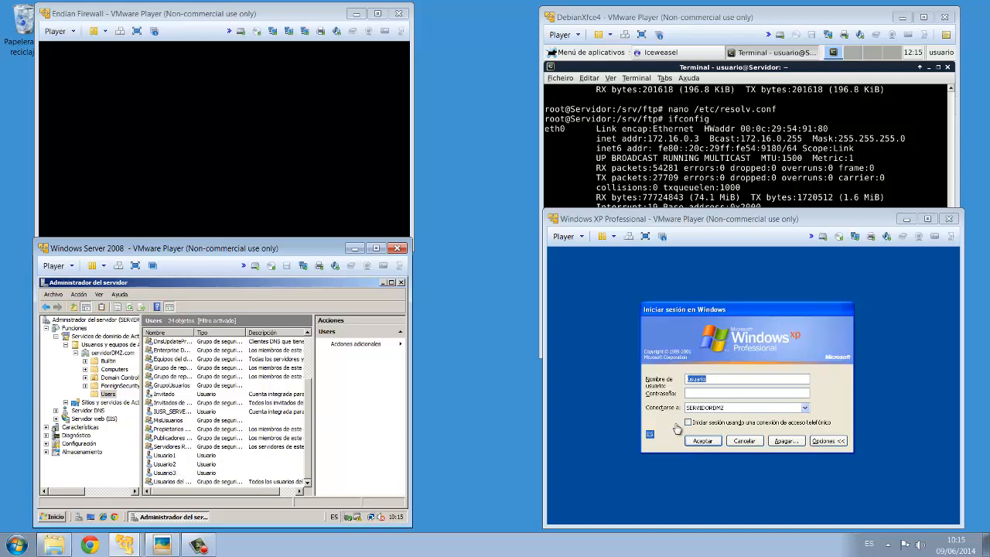
- Enter usuario1 as the username with the account password and try to log on
click(723, 379)
click(714, 379)
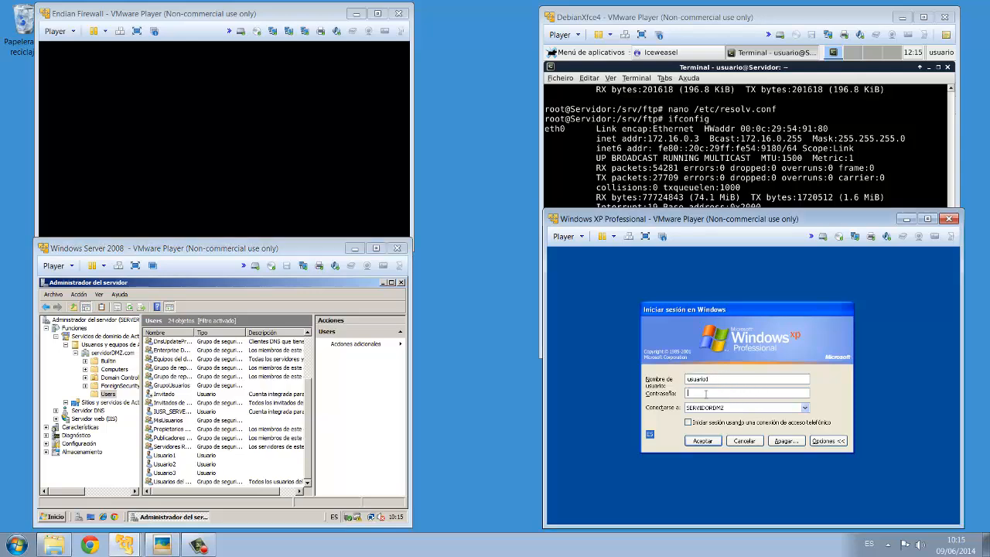
text(••)
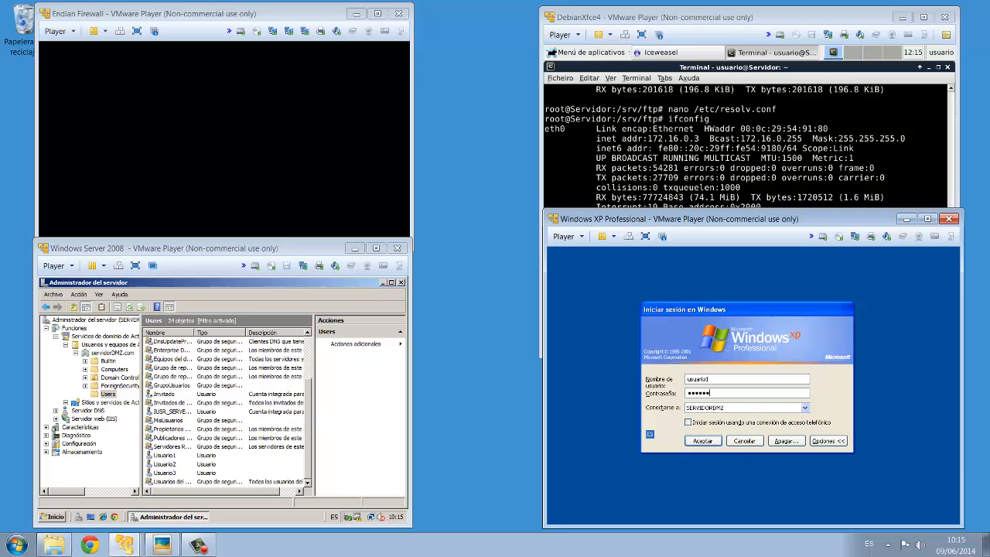
key(Return)
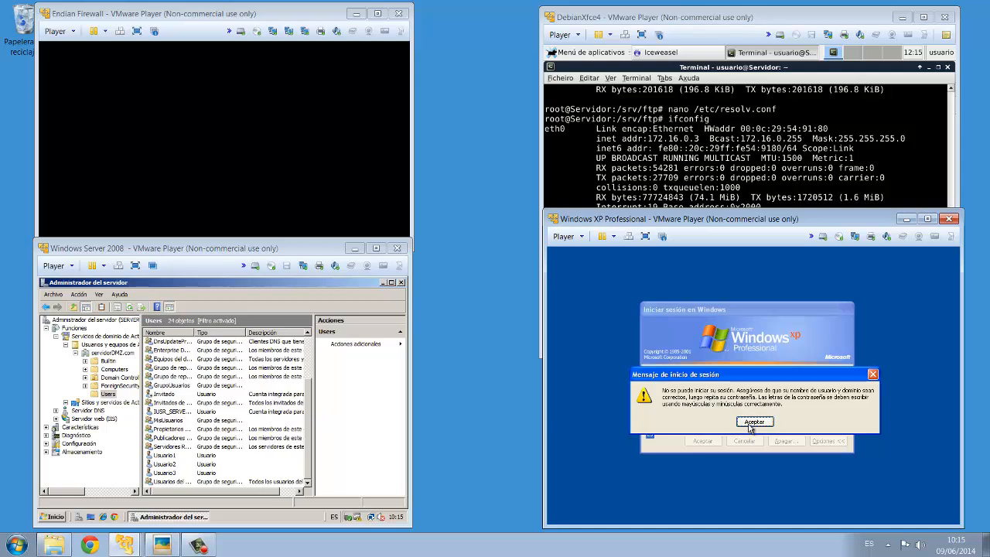
click(753, 421)
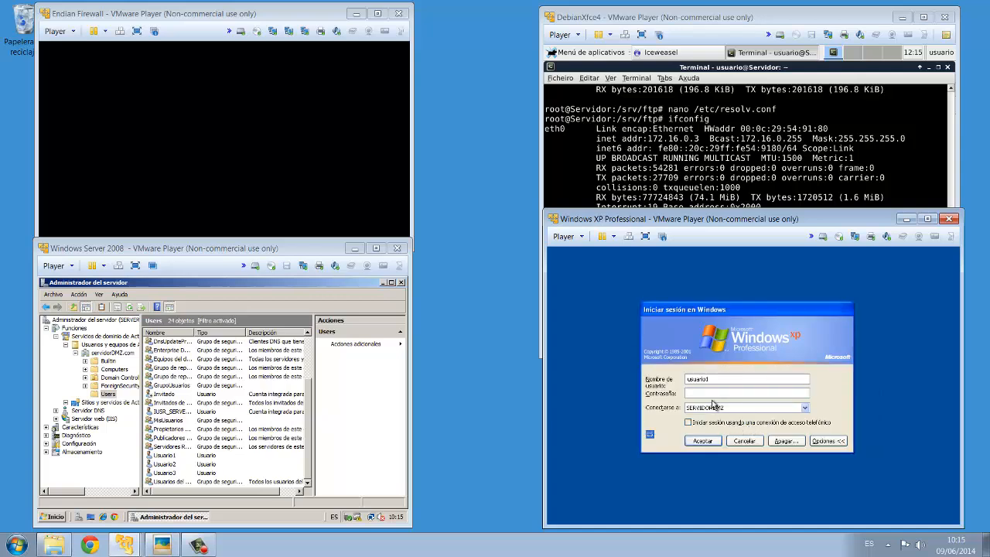
- Re-enter the account password, log on to the domain and dismiss the display settings notice
text(a)
key(Return)
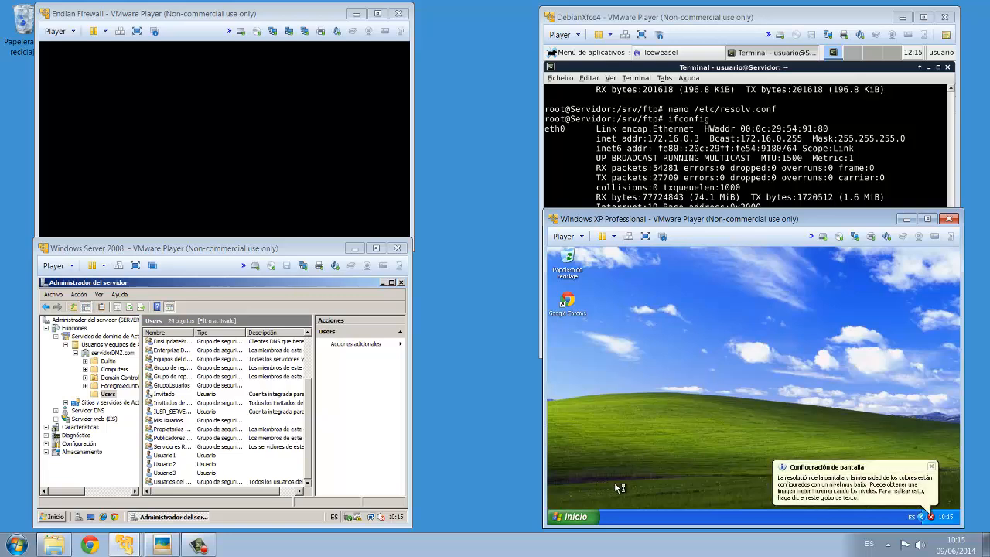
click(933, 468)
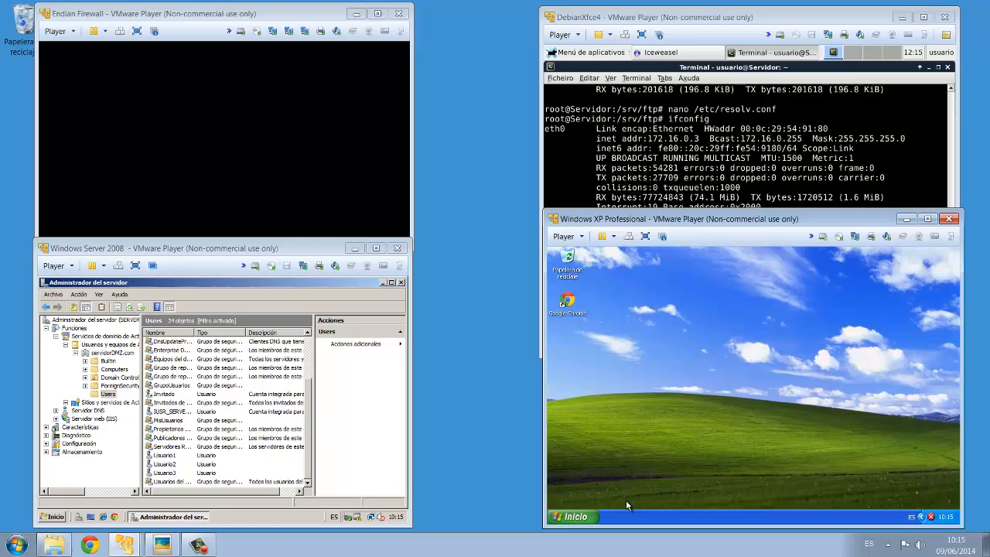
- Check the XP computer's full name and domain in the system properties, closing the dialog without changes
click(579, 517)
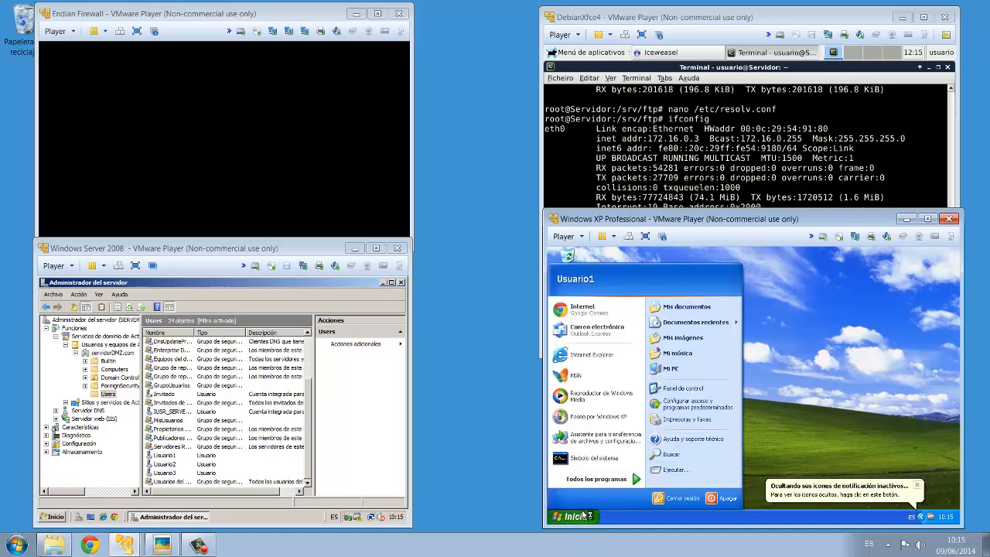
right_click(676, 369)
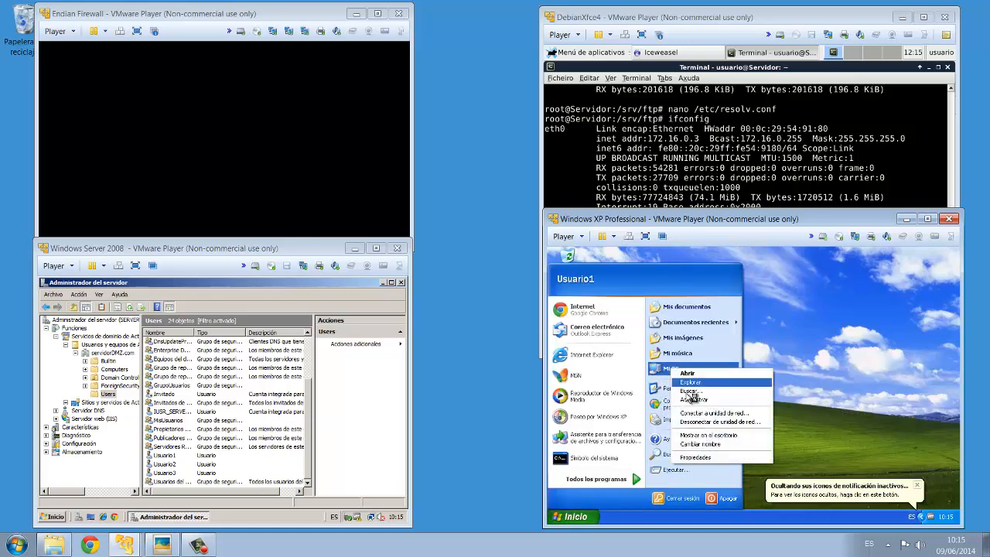
click(706, 459)
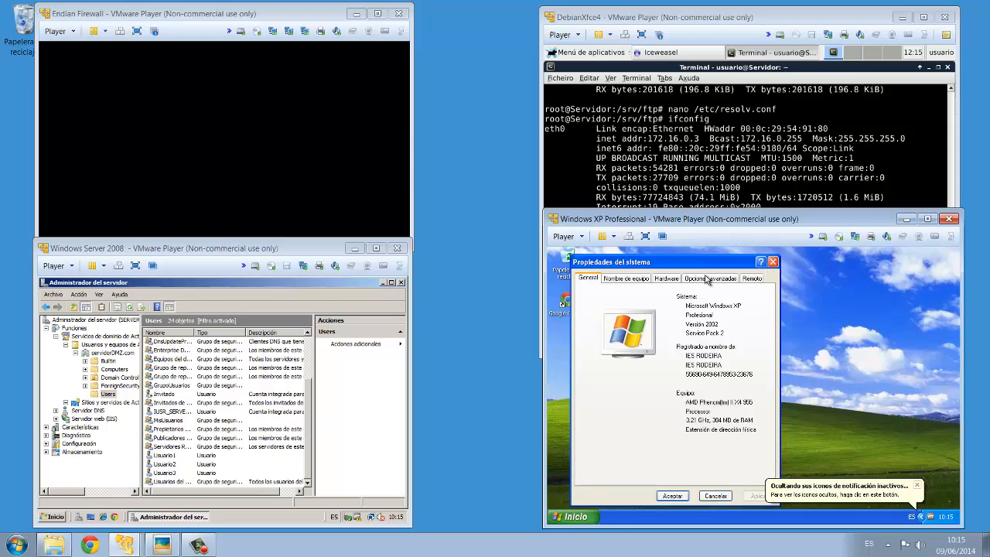
click(641, 281)
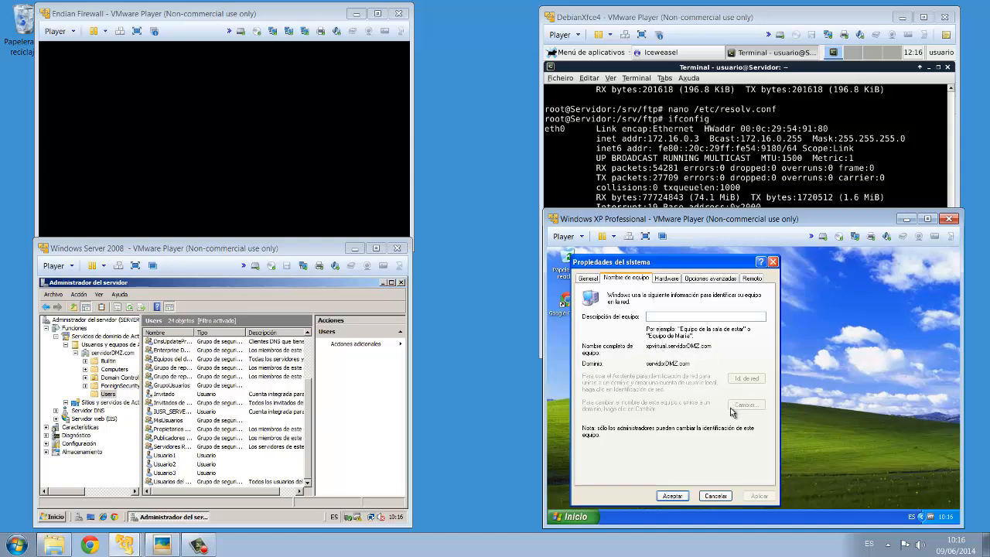
click(717, 497)
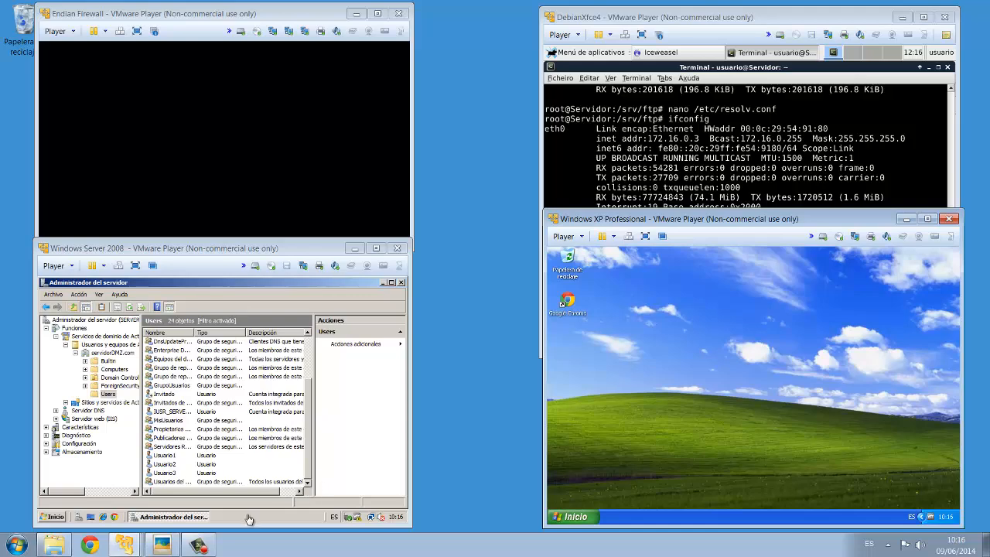
- Review the network diagram image showing the DMZ, LAN and WAN zones
click(162, 545)
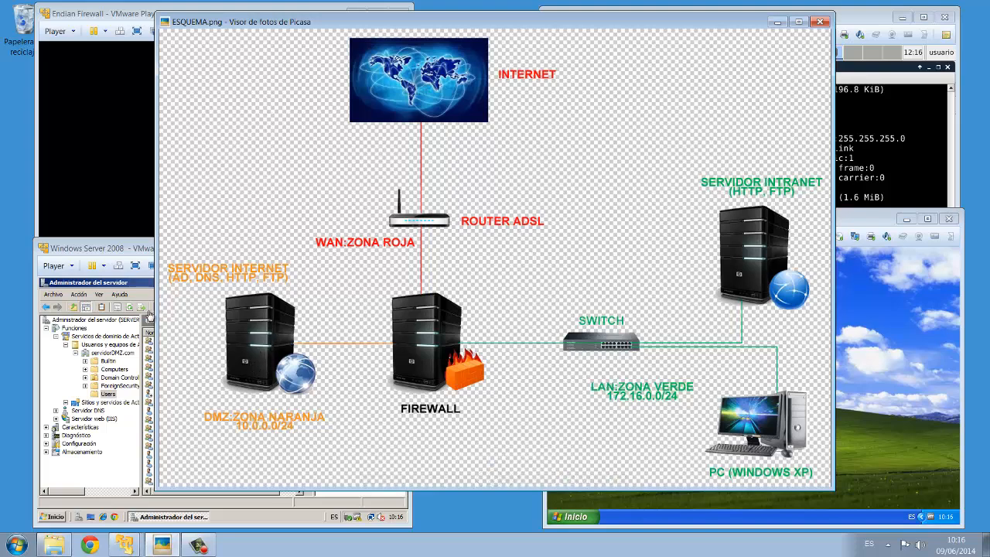
click(98, 251)
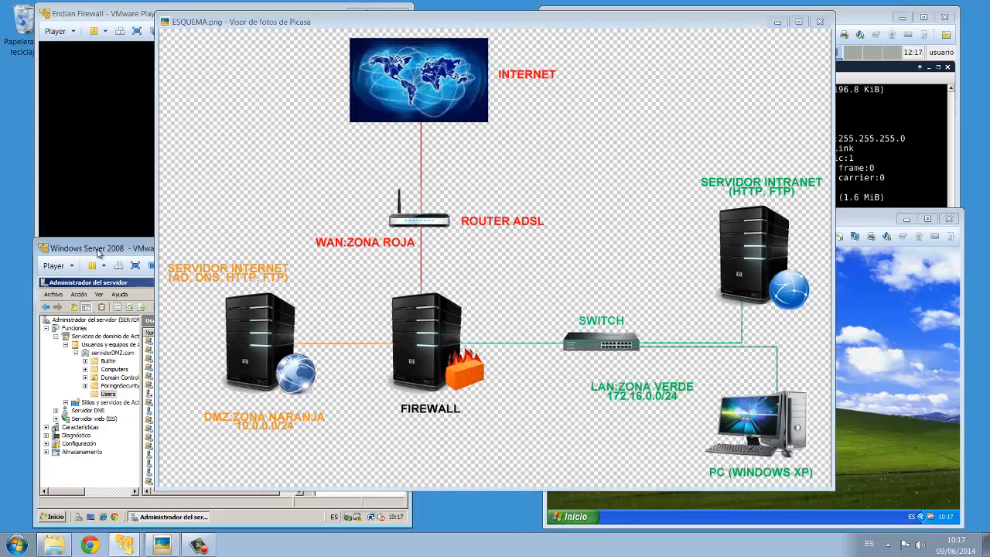
click(776, 23)
click(777, 23)
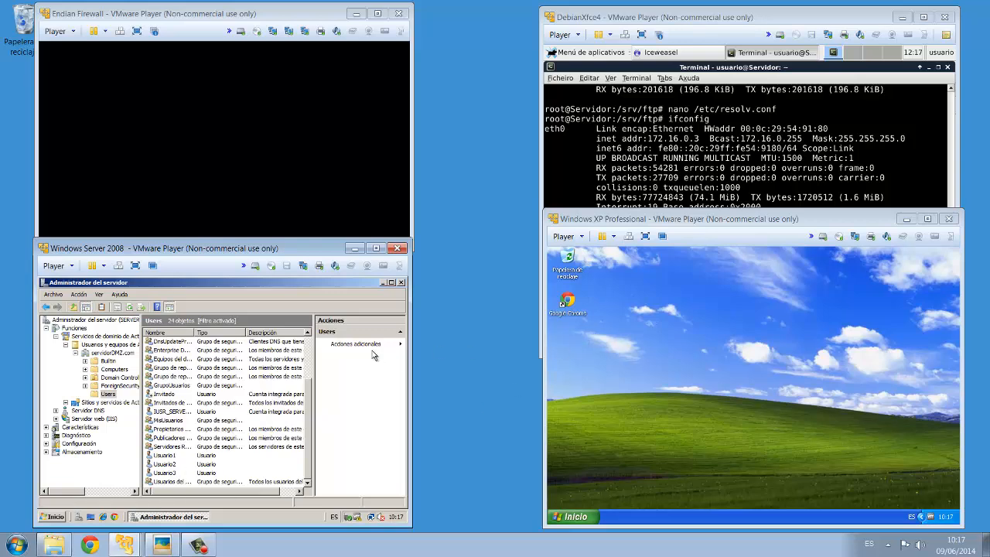
click(569, 311)
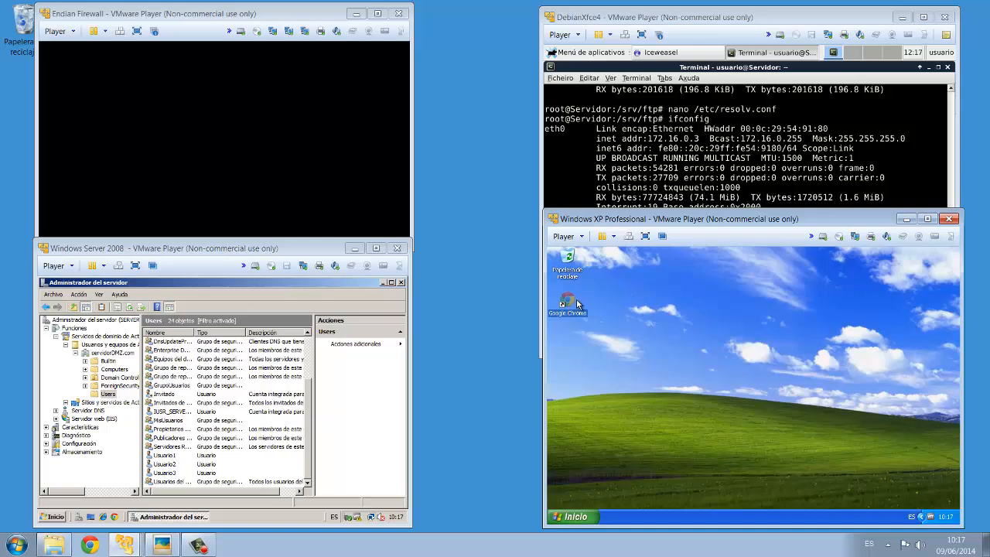
double_click(570, 305)
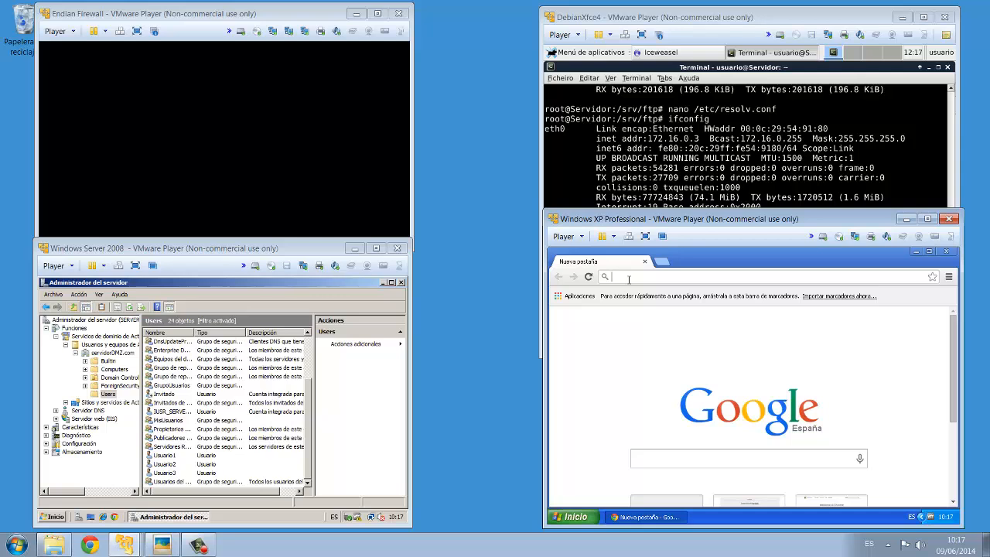
text(http://10.0.0.2)
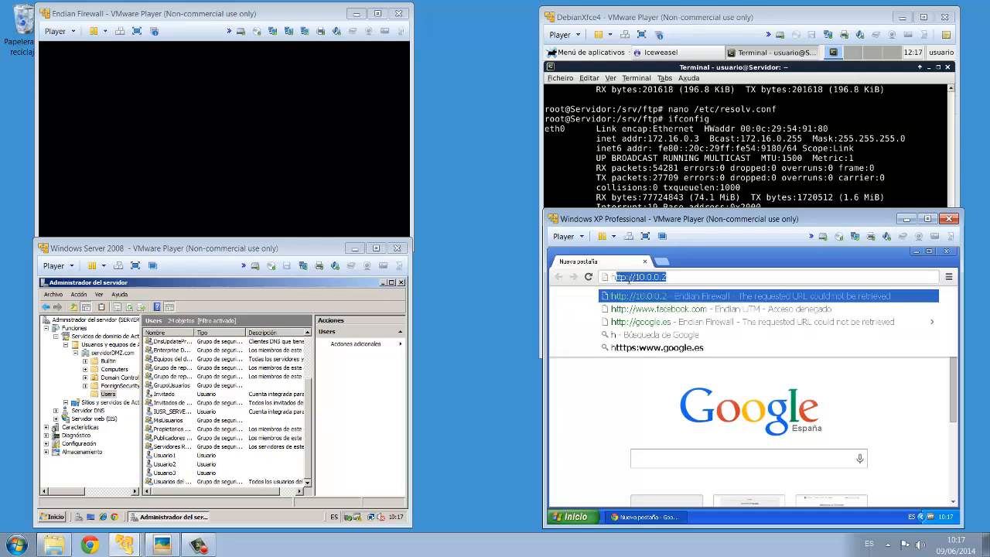
click(674, 276)
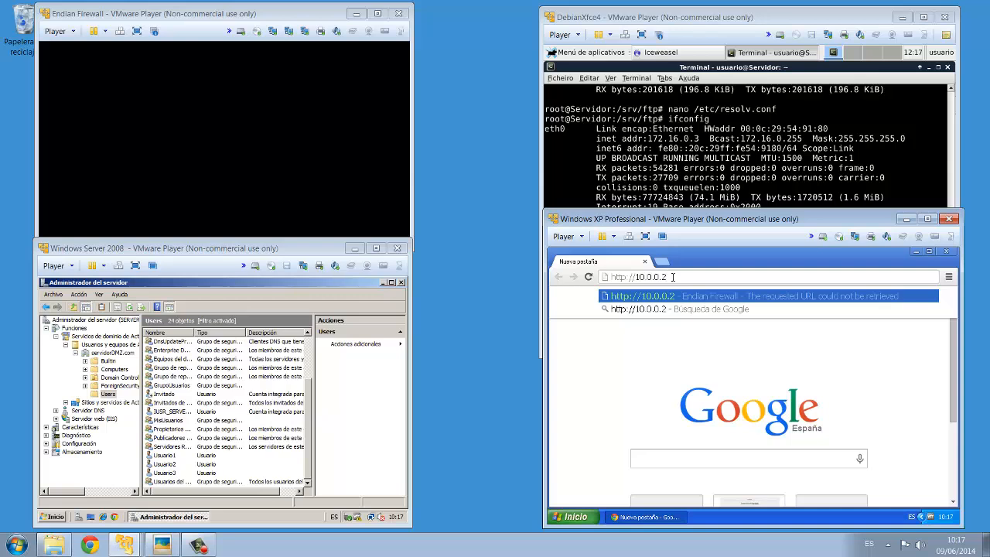
key(Return)
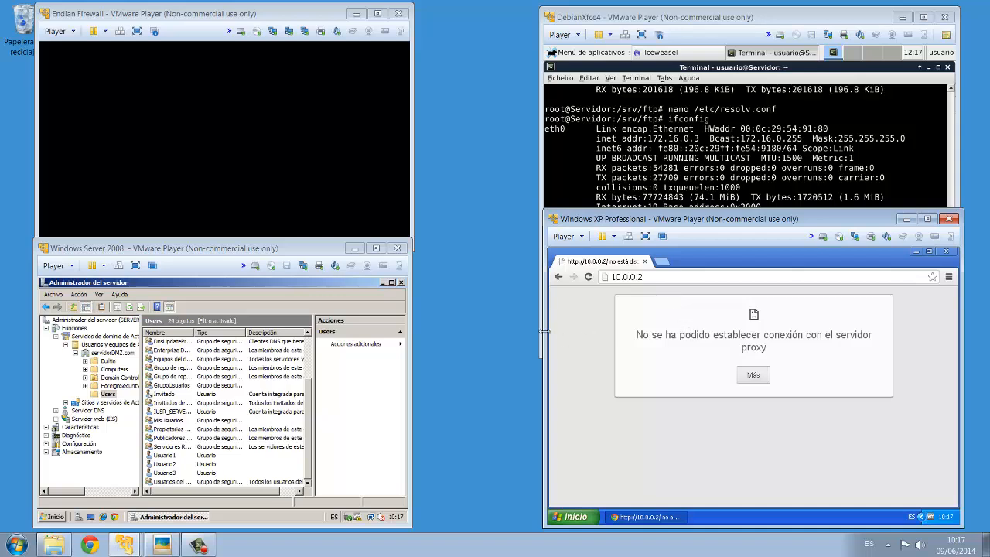
- Try to load ftp://10.0.0.2 in the browser
click(647, 277)
text(ftp://)
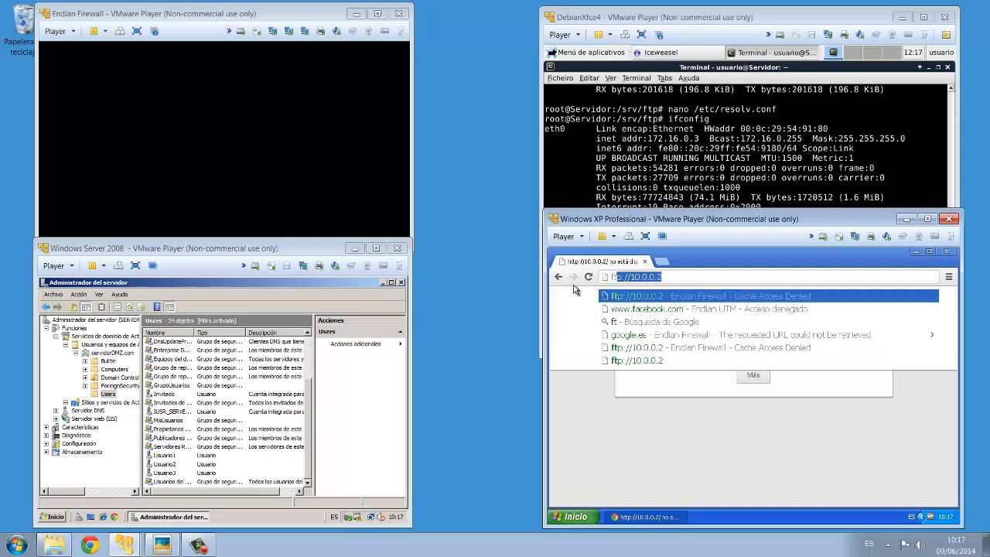
click(638, 300)
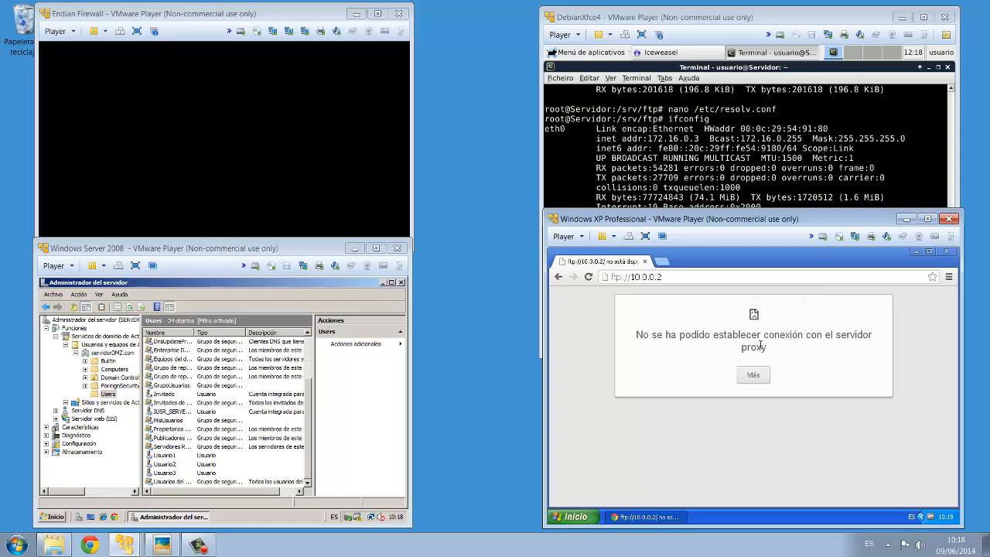
- Turn off the LAN proxy server in the browser's network proxy settings and accept both dialogs
click(950, 277)
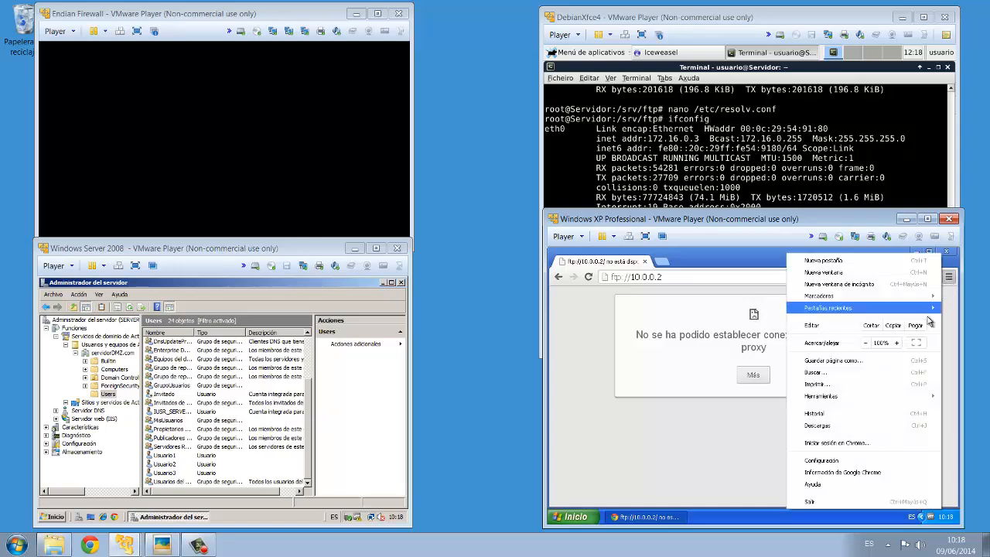
click(838, 462)
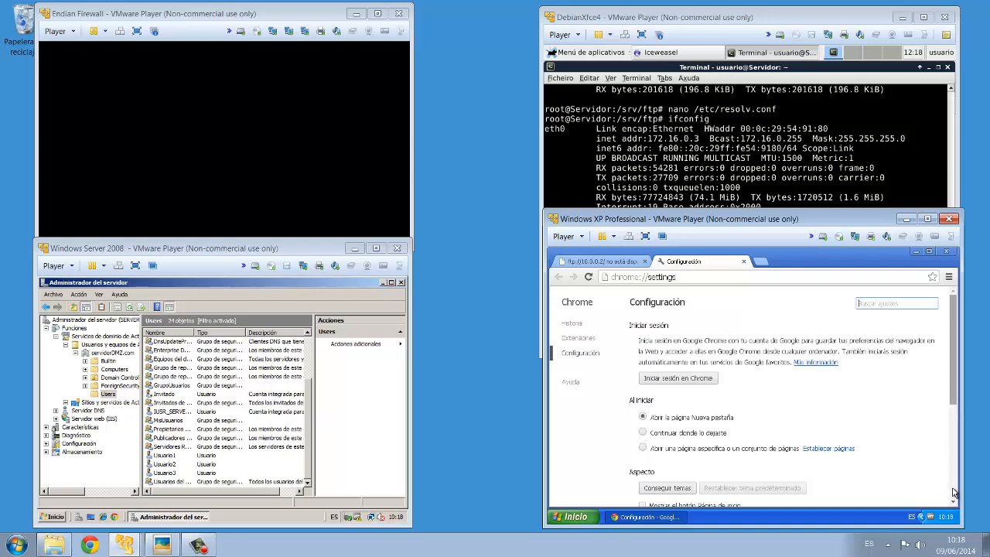
scroll(954, 490, down, 1)
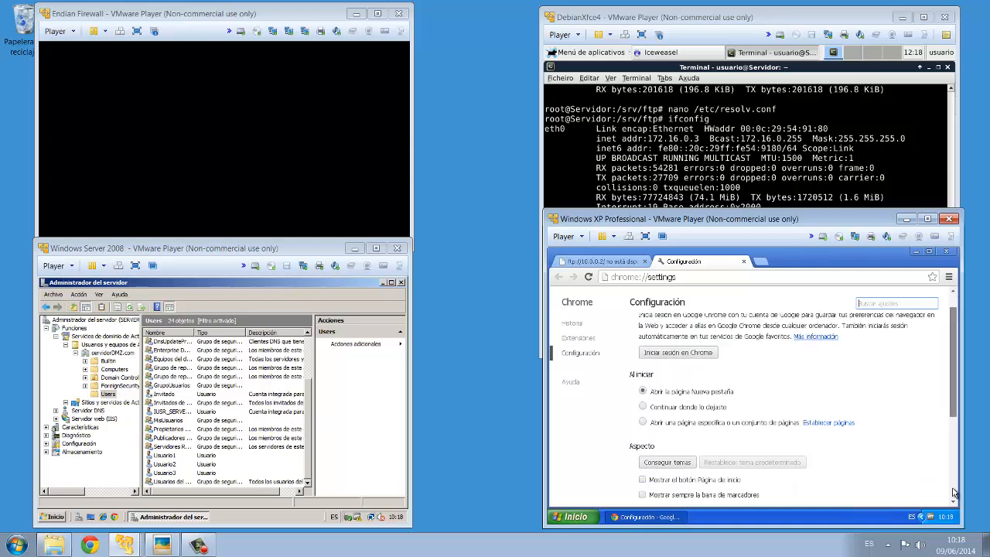
scroll(954, 493, down, 3)
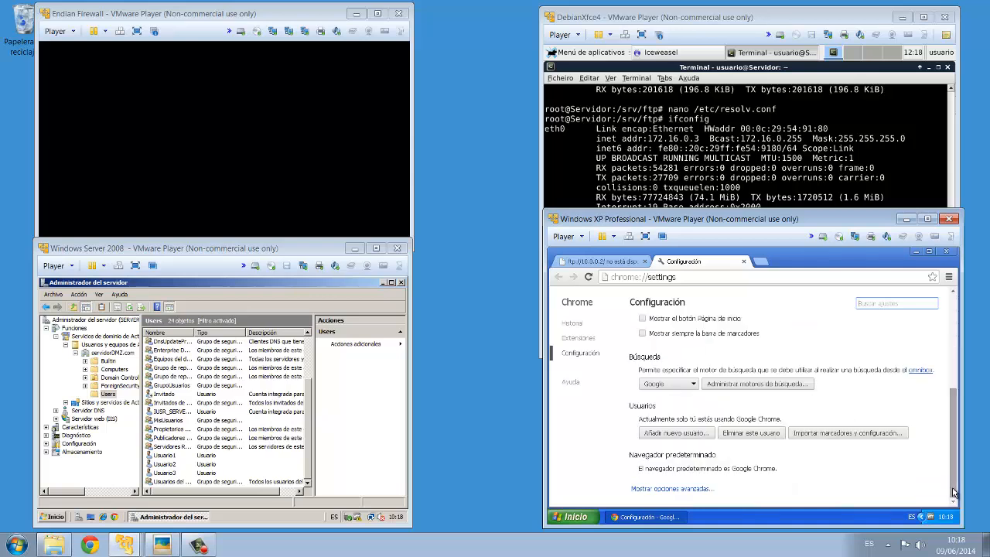
click(668, 489)
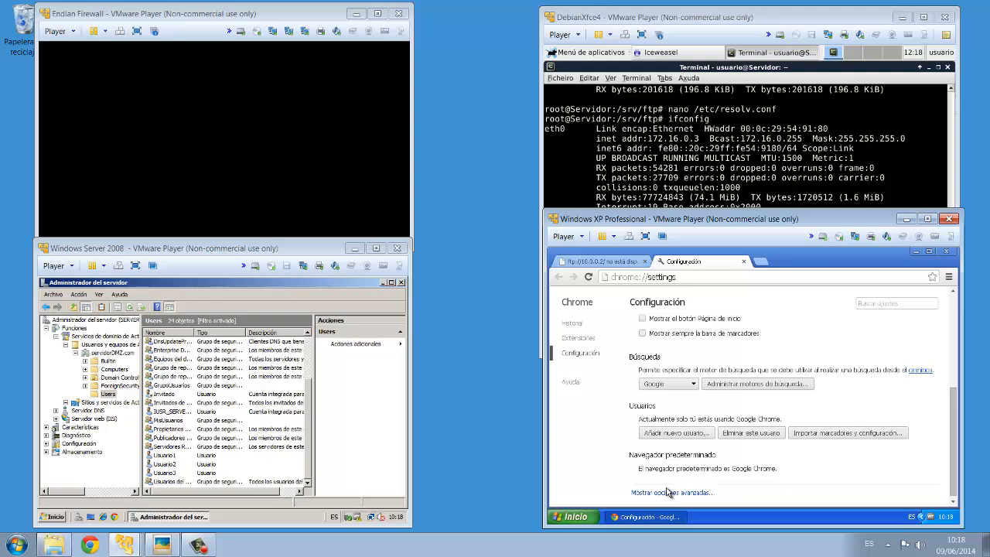
drag(950, 369, 948, 431)
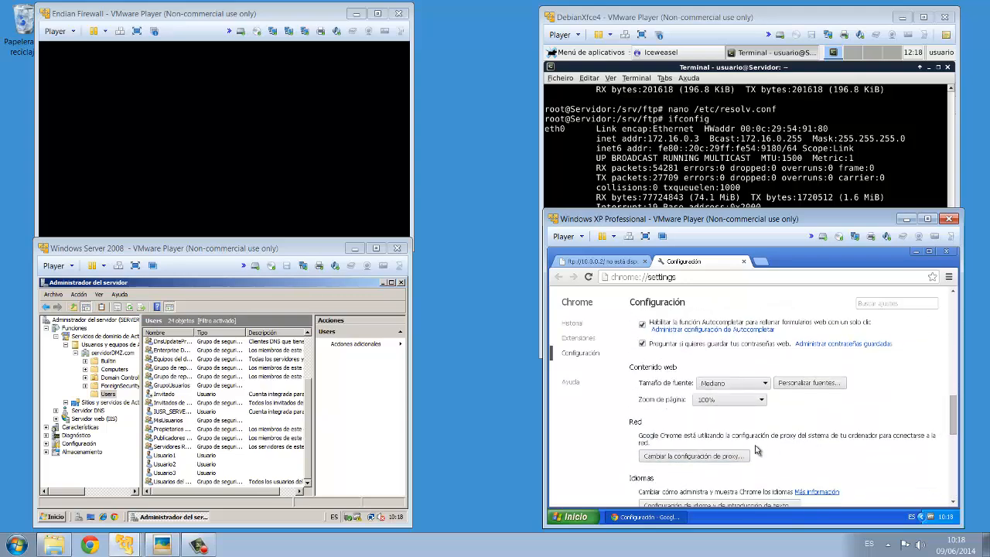
click(725, 457)
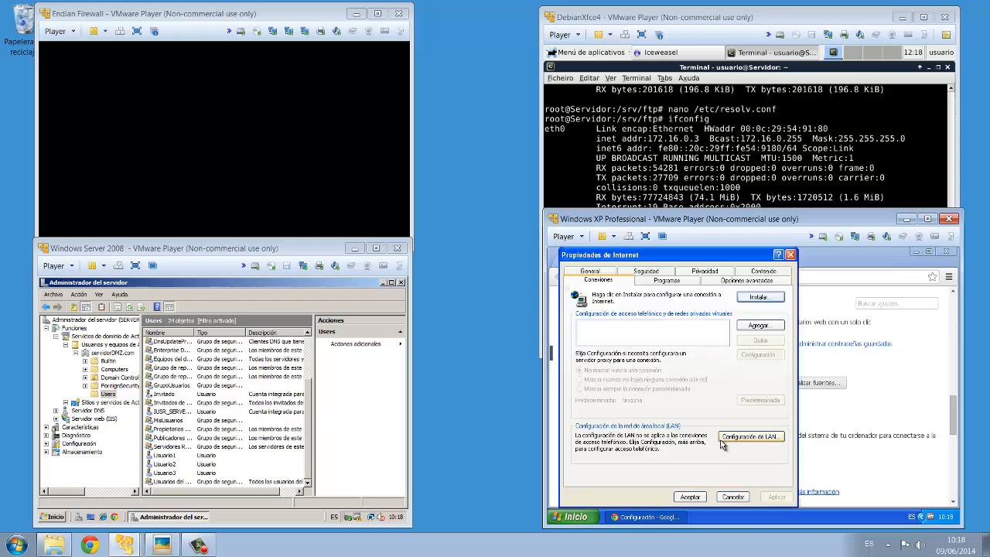
click(731, 438)
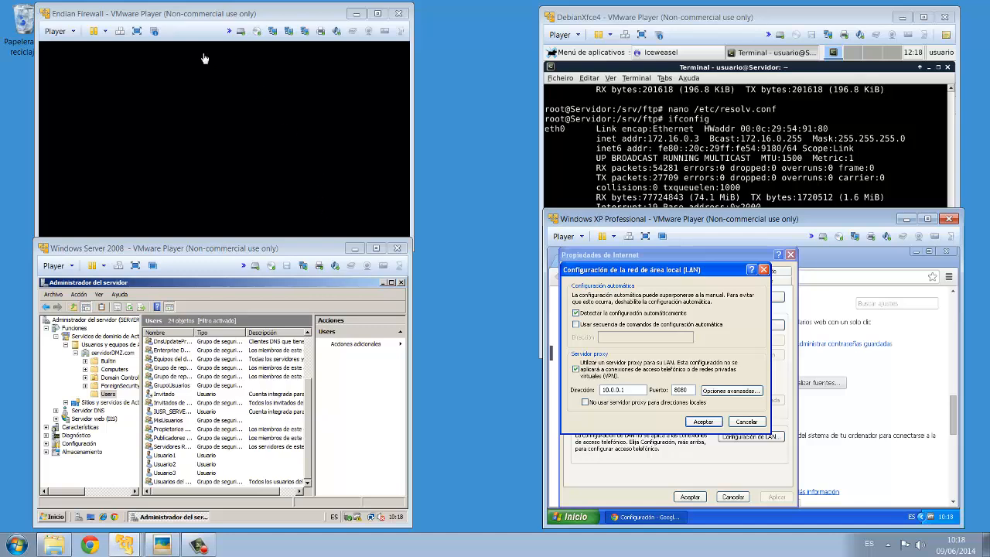
click(576, 369)
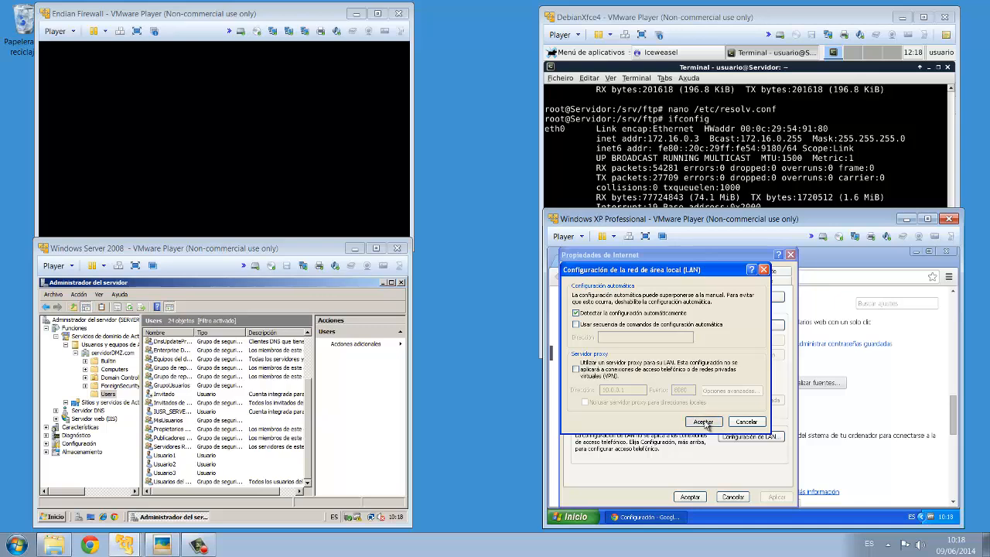
click(702, 422)
click(690, 497)
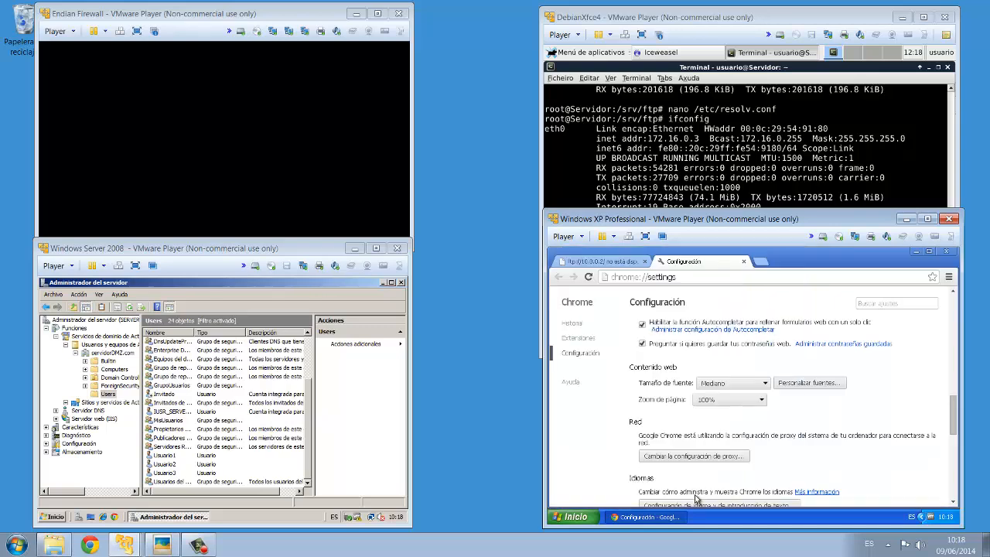
- Close the settings tab, reload ftp://10.0.0.2 and open the Miftp.txt file listed there
click(744, 263)
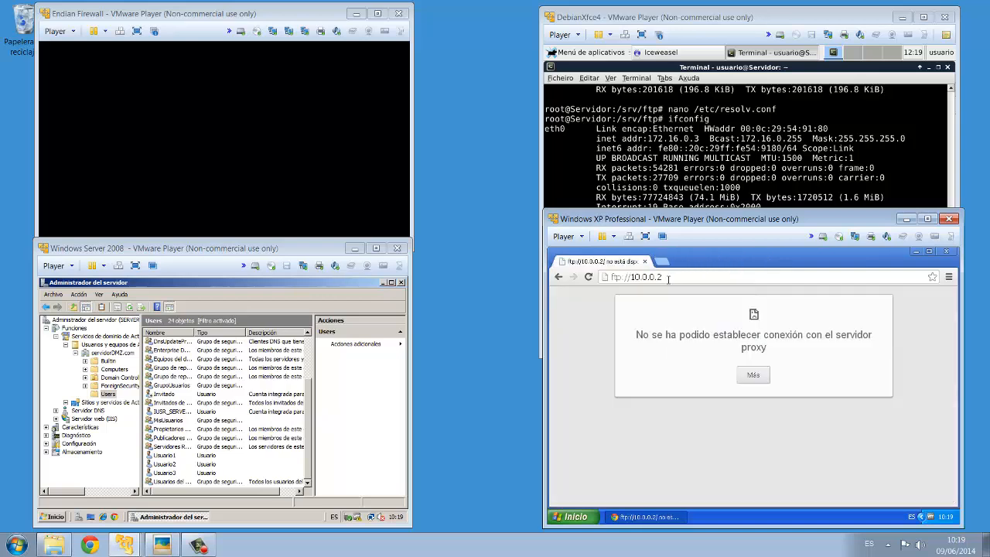
click(667, 276)
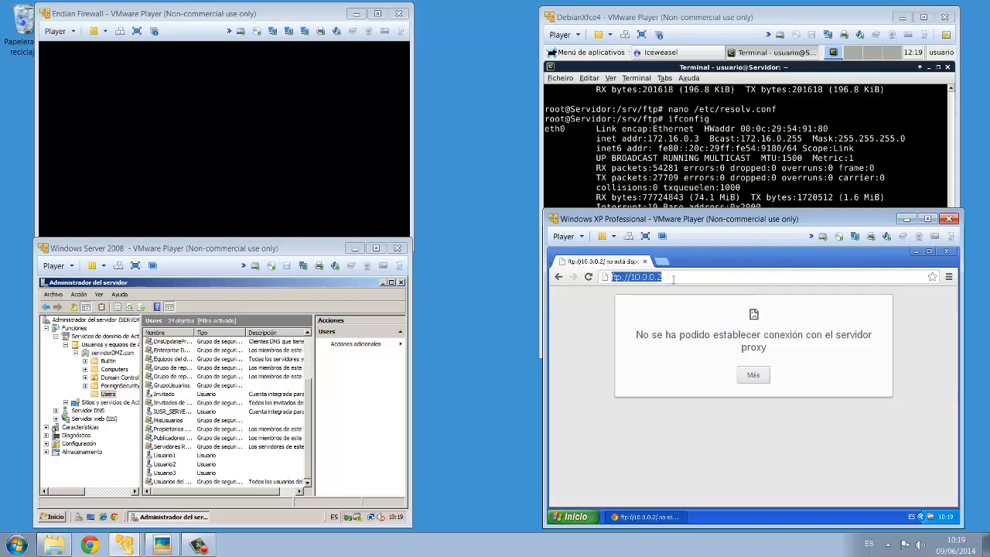
key(Return)
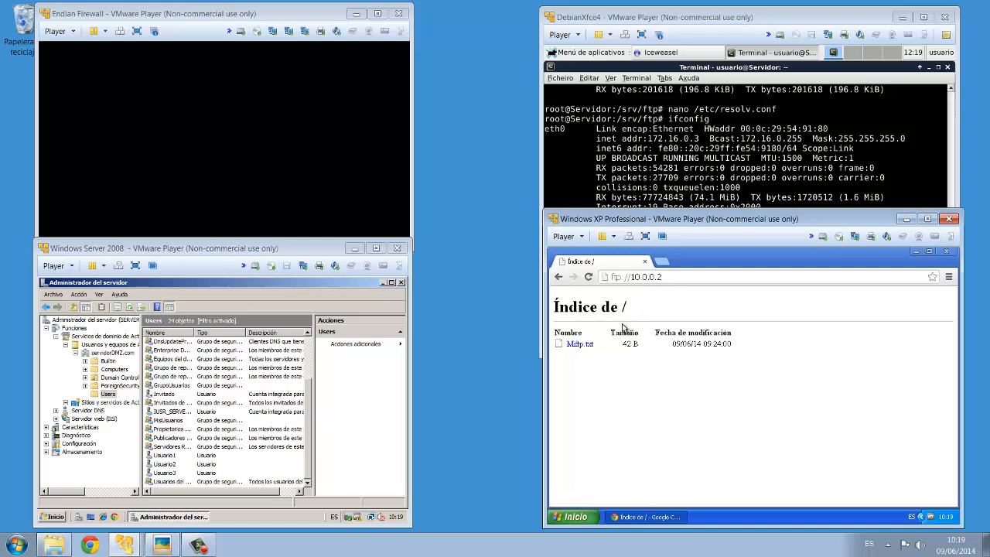
click(585, 345)
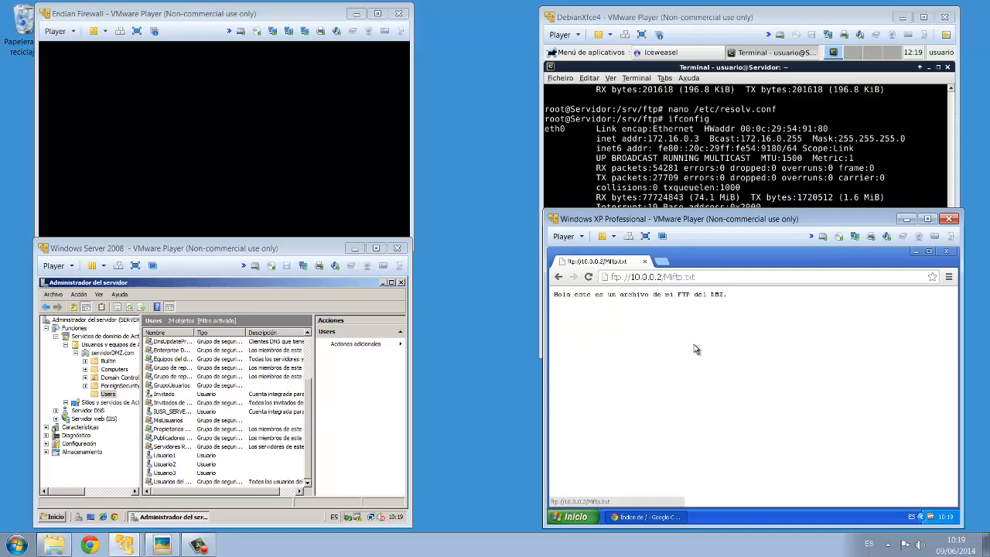
click(559, 277)
click(616, 277)
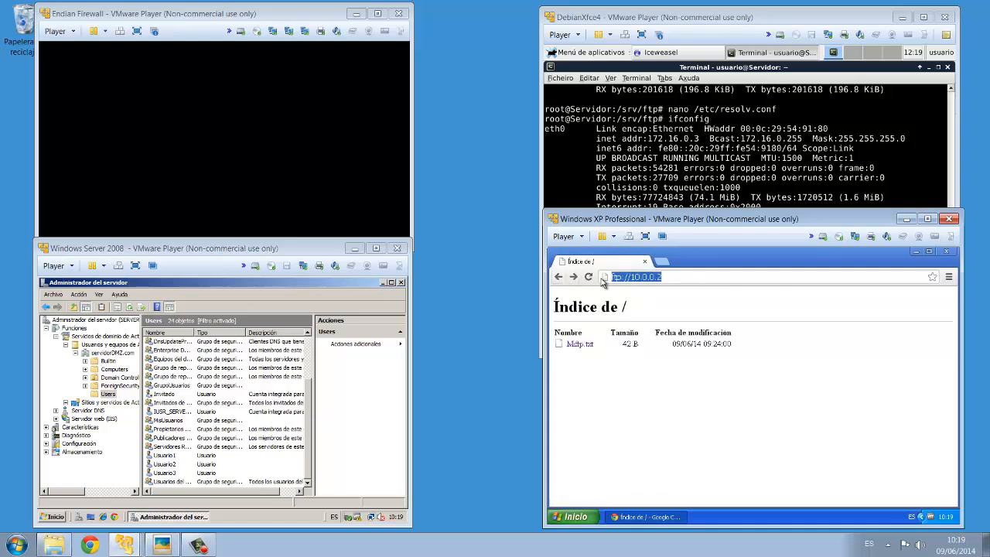
text(h)
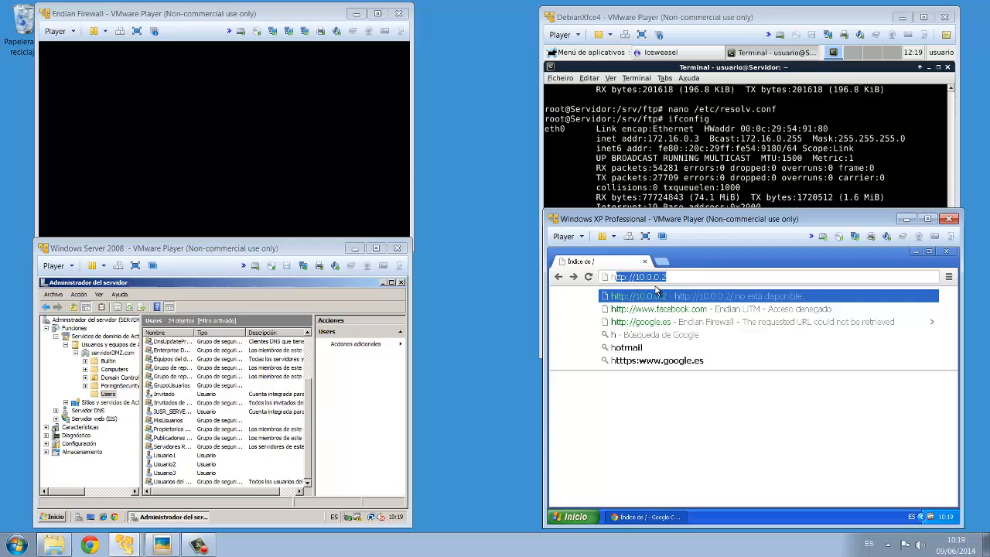
click(664, 297)
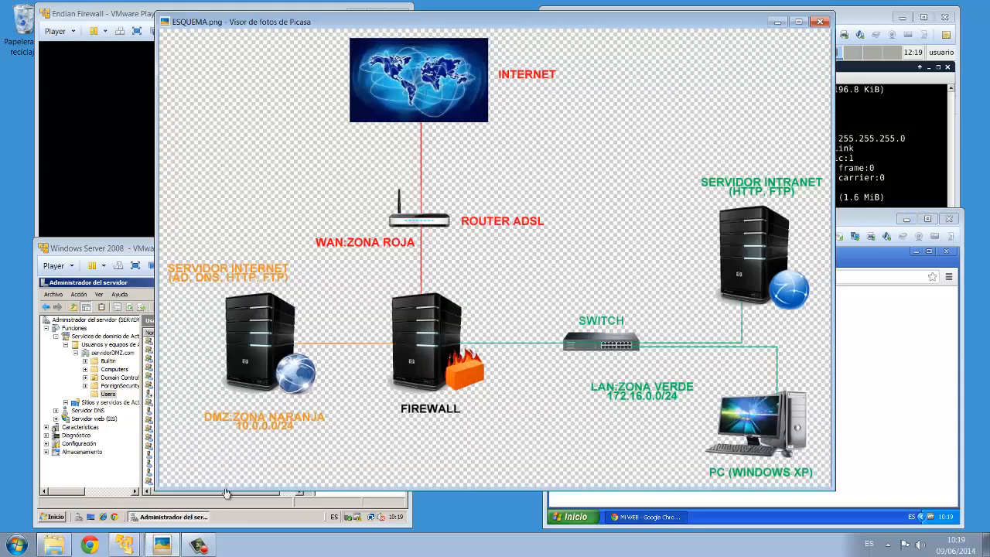
click(162, 546)
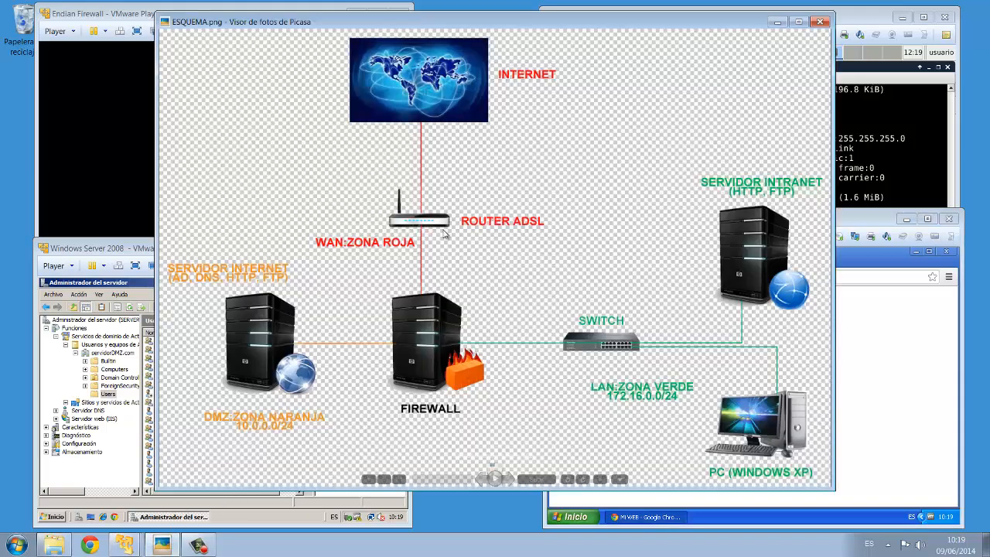